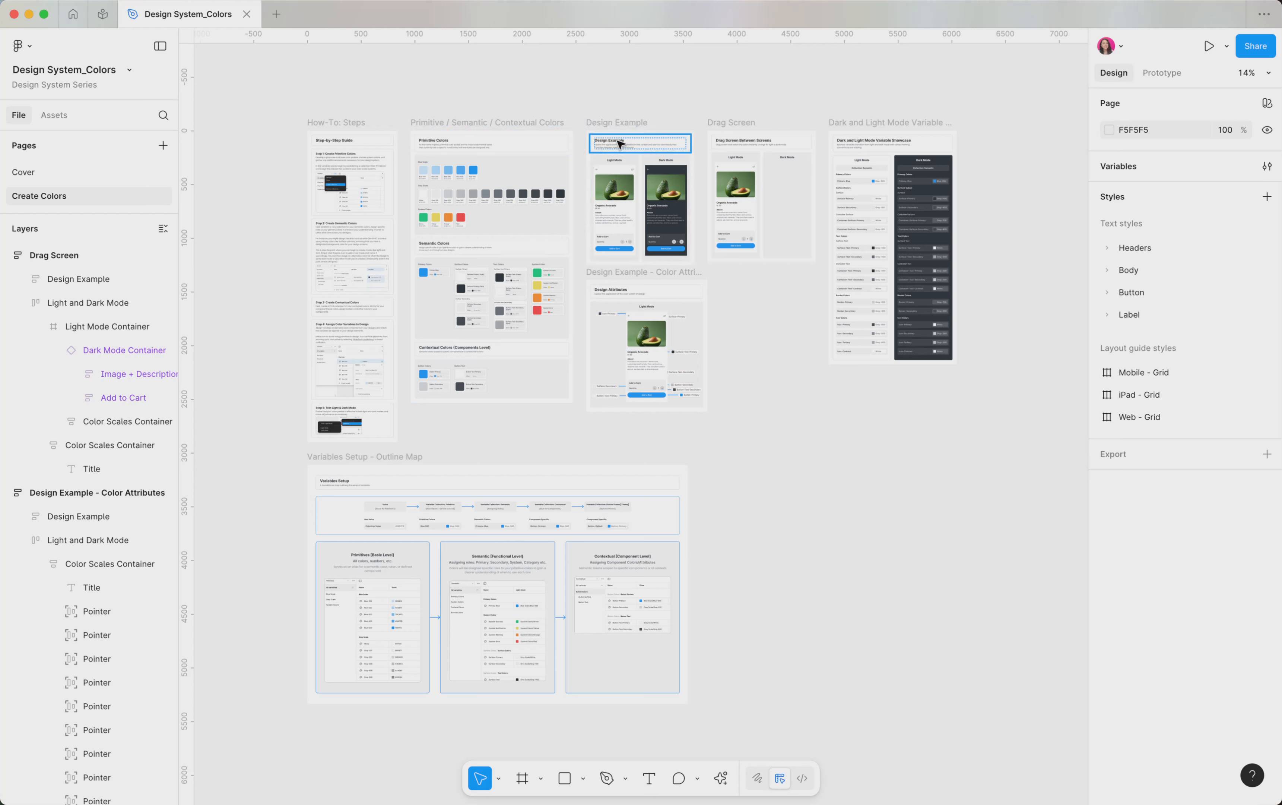
Step: Examine the Dark and Light Mode Variable Showcase and the Variables Setup outline map on the Create Colors page
scroll(939, 250, up, 5)
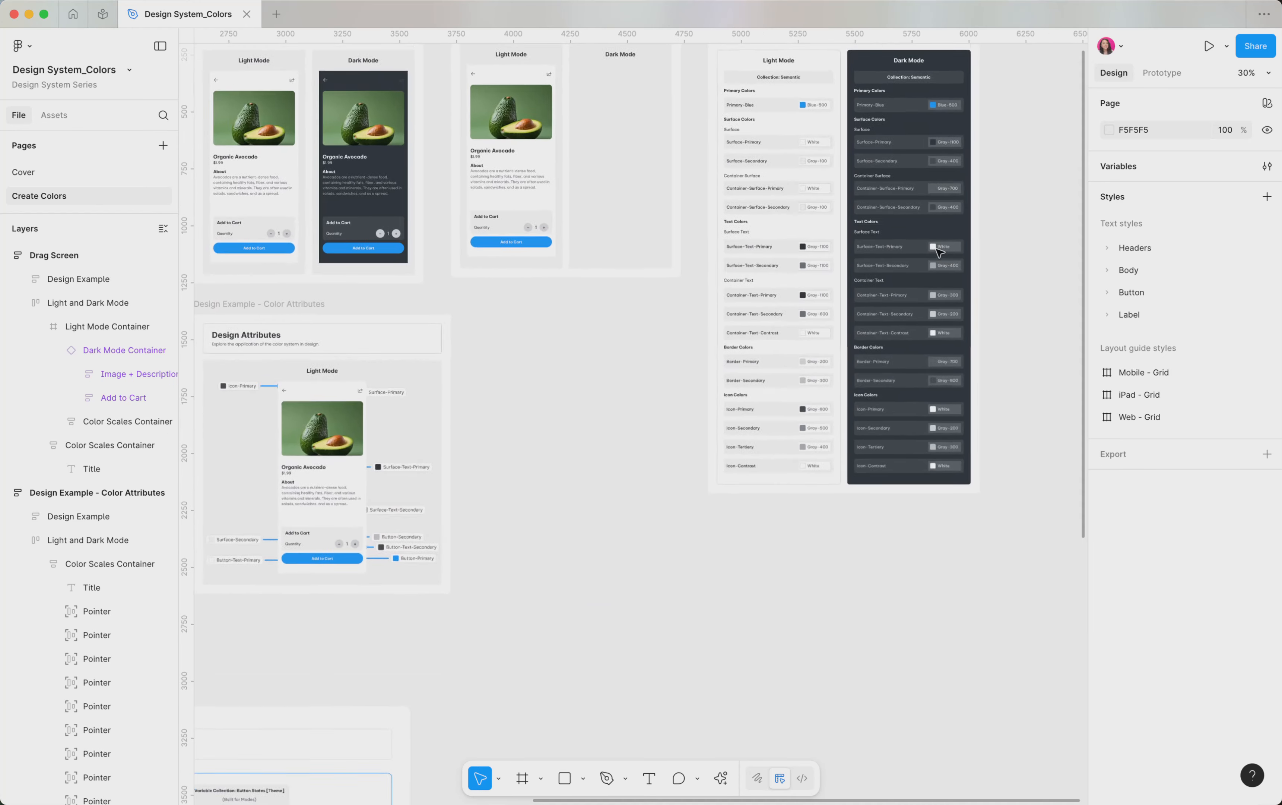
scroll(940, 250, up, 3)
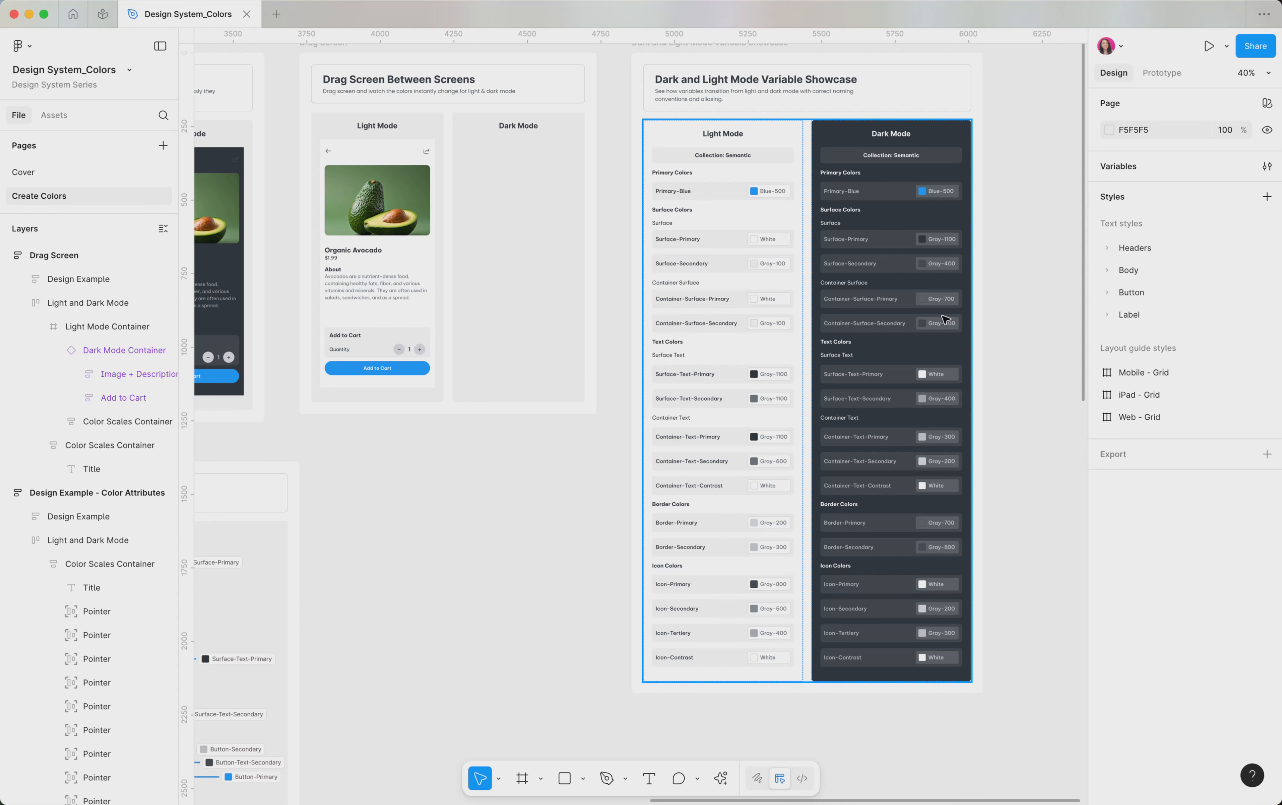
scroll(944, 319, down, 10)
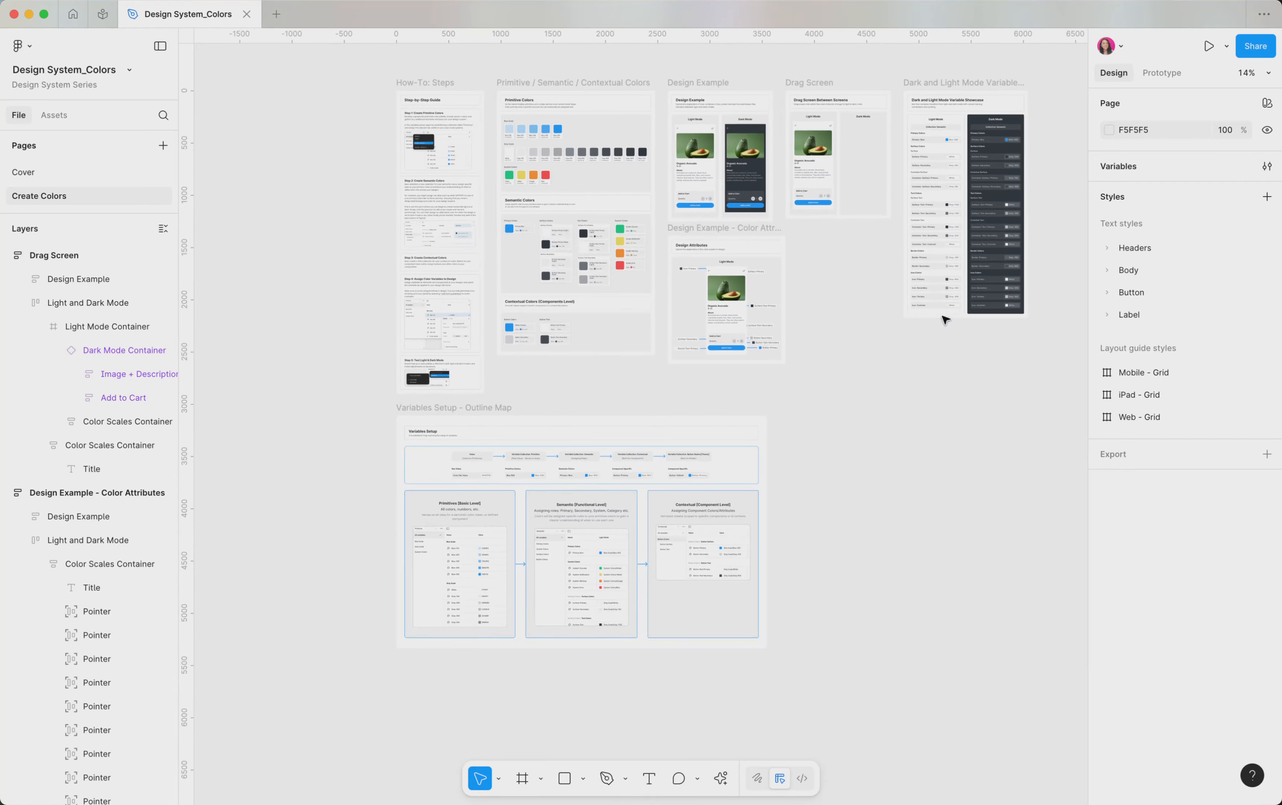
scroll(400, 649, up, 6)
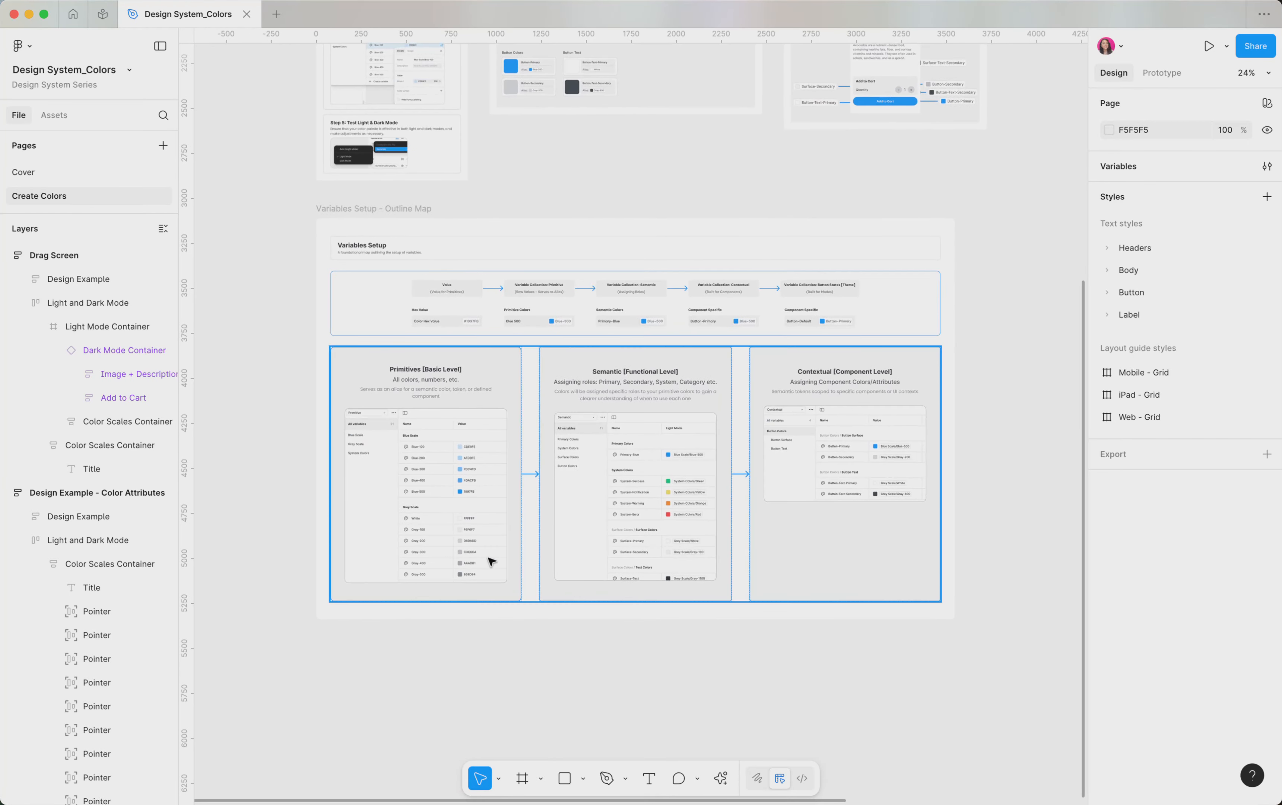
scroll(491, 562, up, 3)
scroll(491, 561, up, 2)
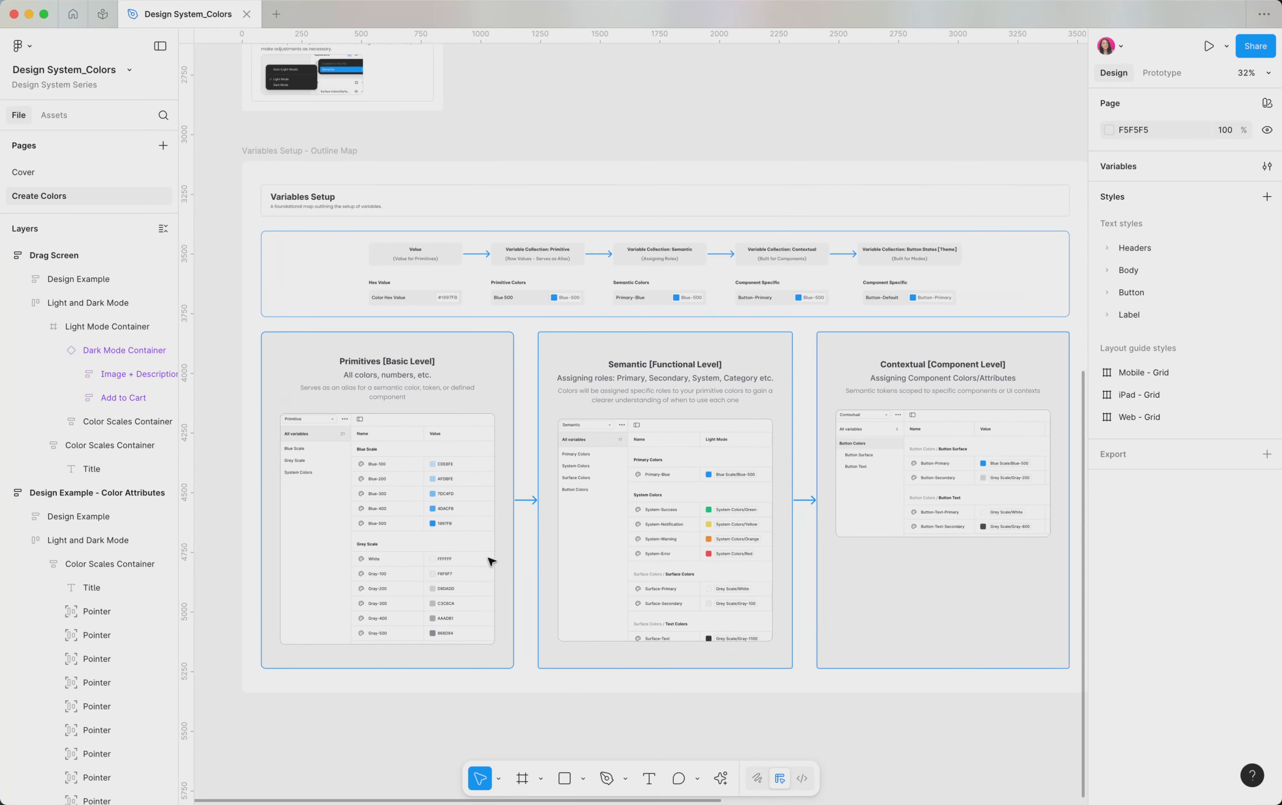
scroll(490, 560, right, 2)
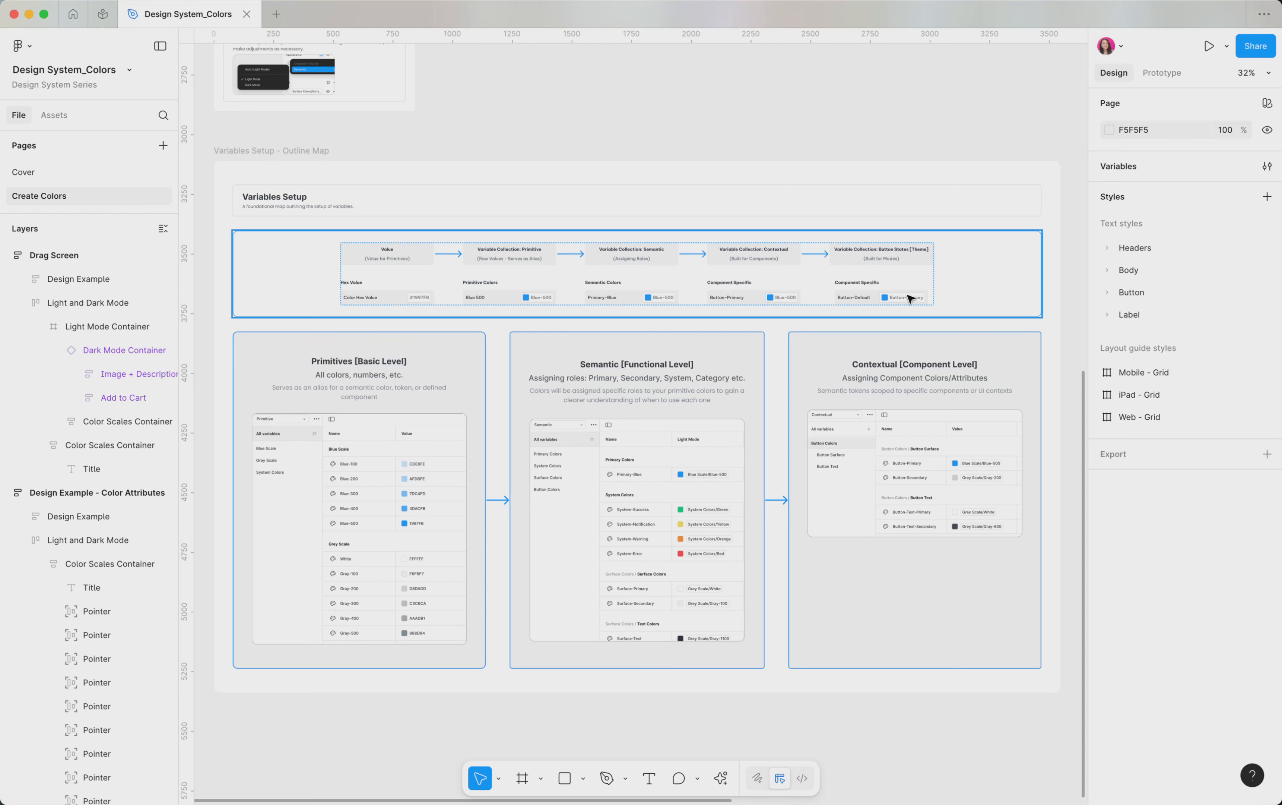
scroll(911, 298, down, 4)
scroll(911, 299, up, 6)
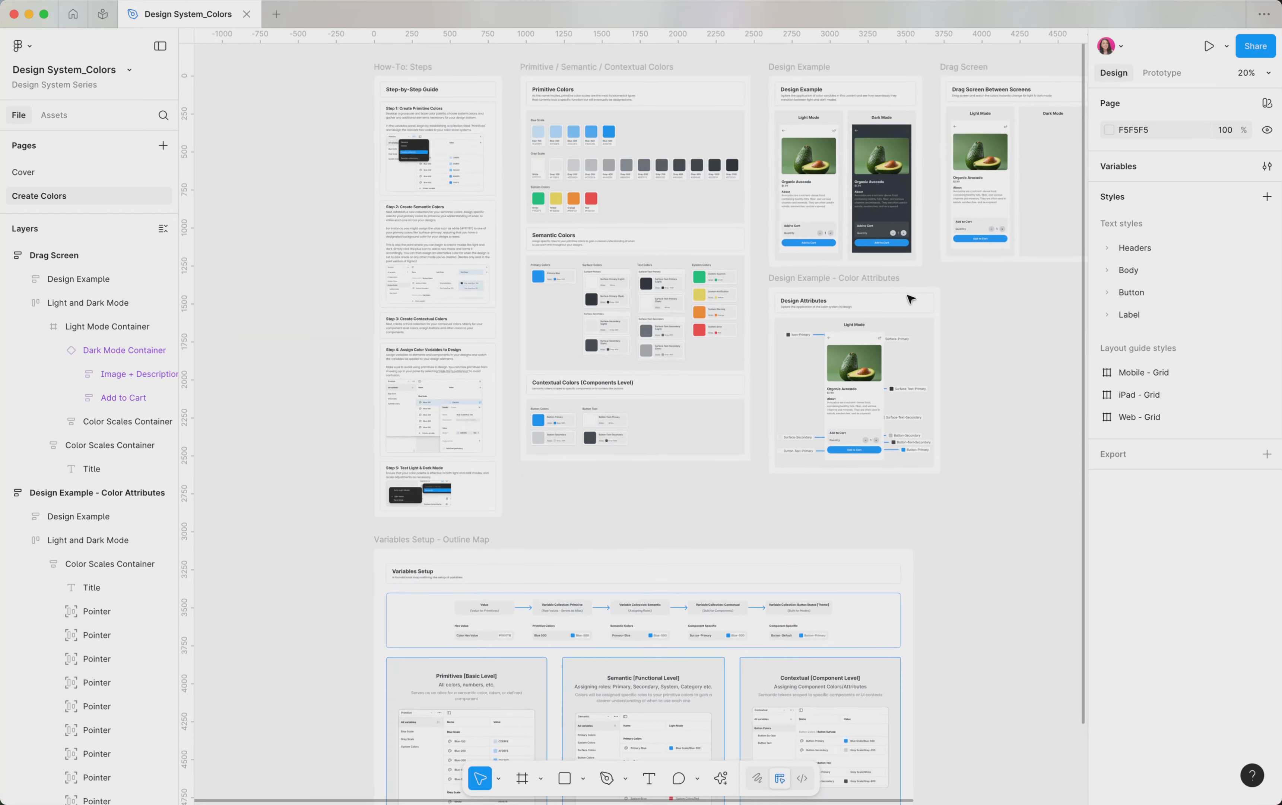
scroll(556, 125, up, 5)
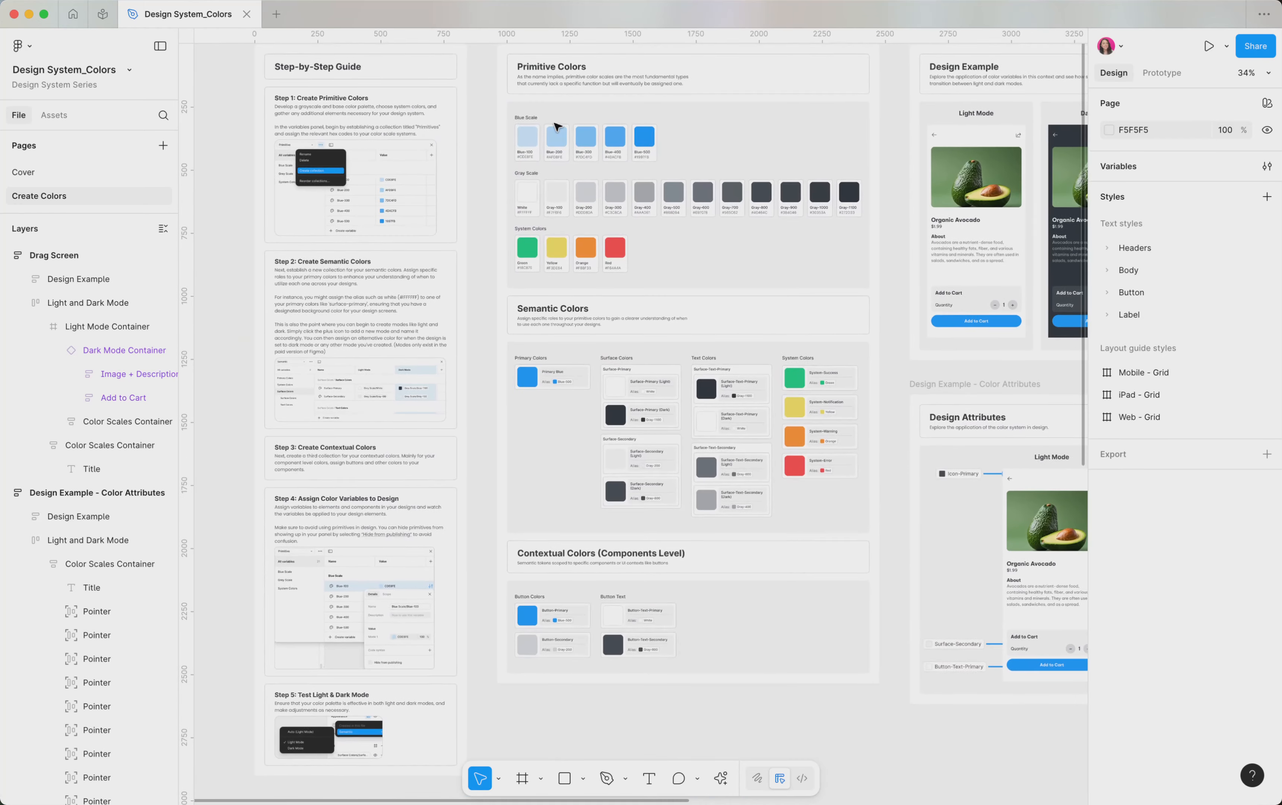
Step: Open the local variables and review the Primitive collection's blue scale, grey scale and system colors
click(1128, 167)
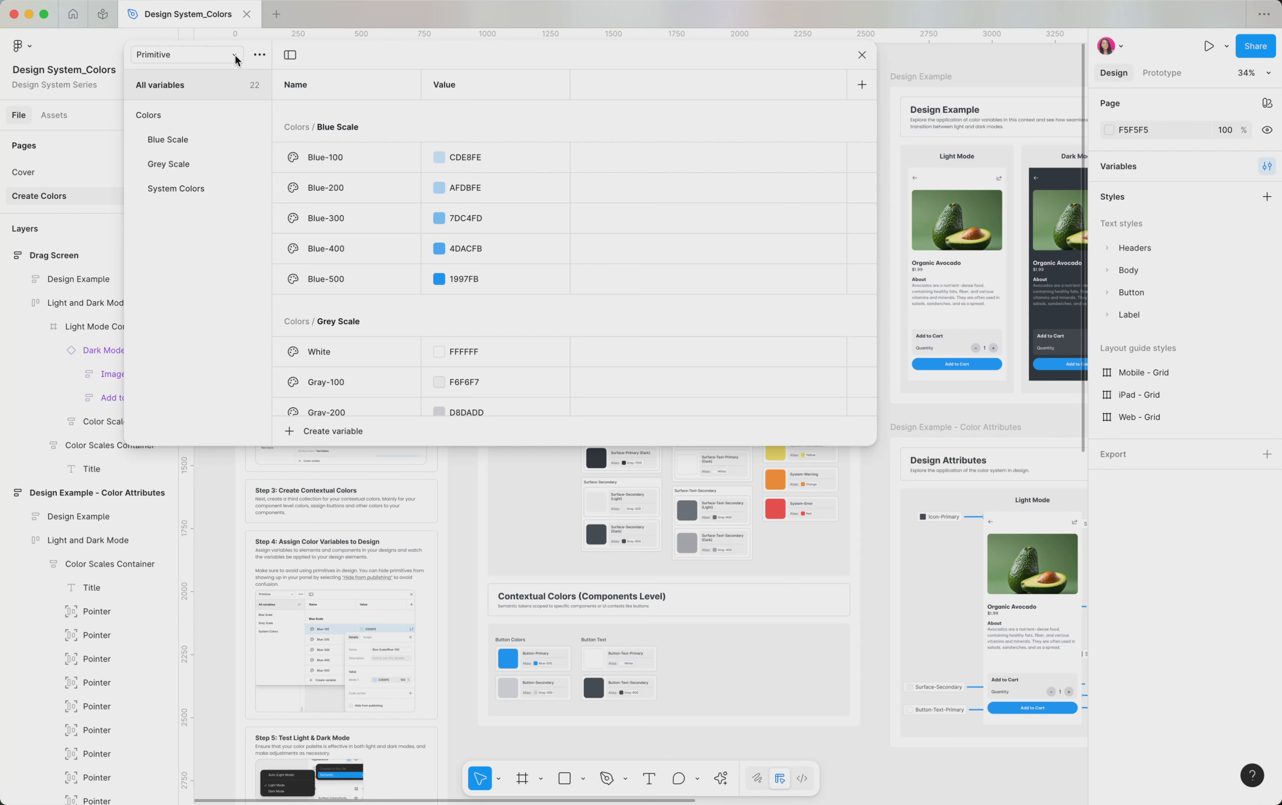
scroll(325, 226, down, 1)
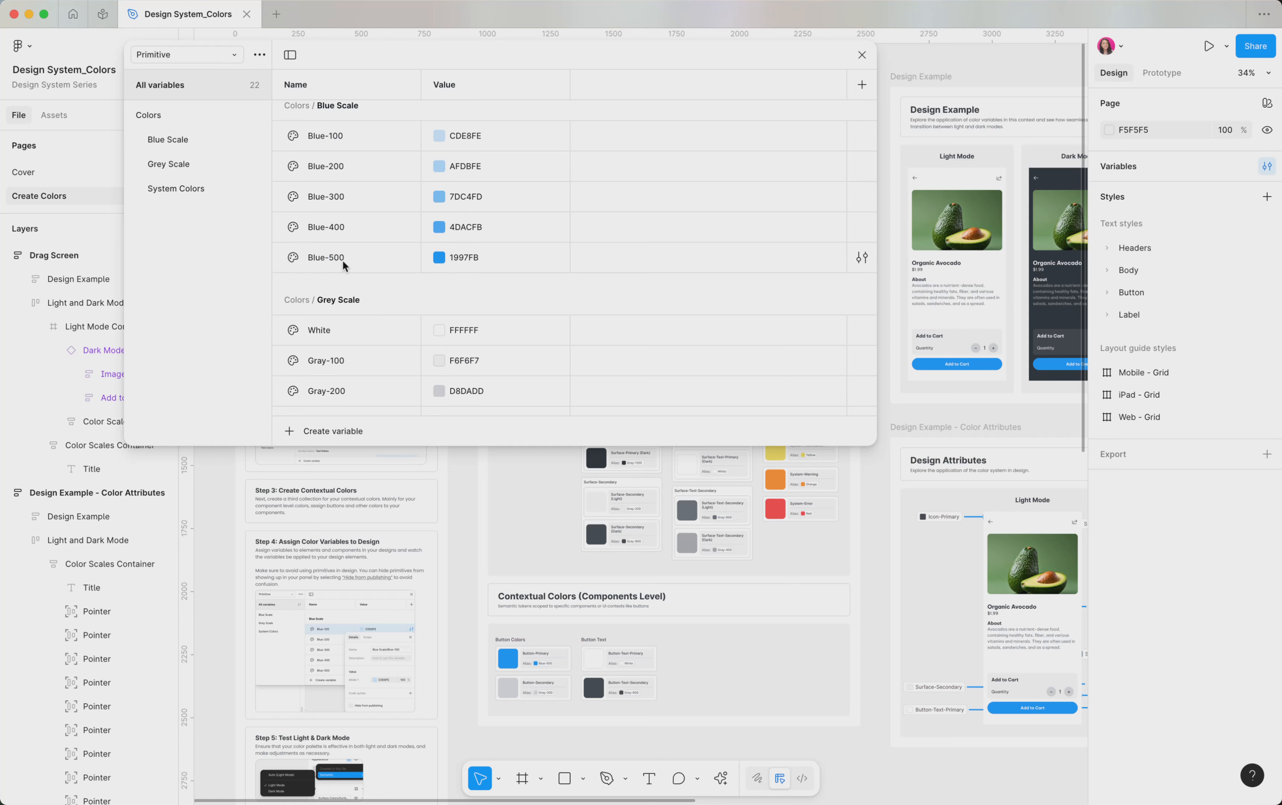
scroll(342, 260, up, 1)
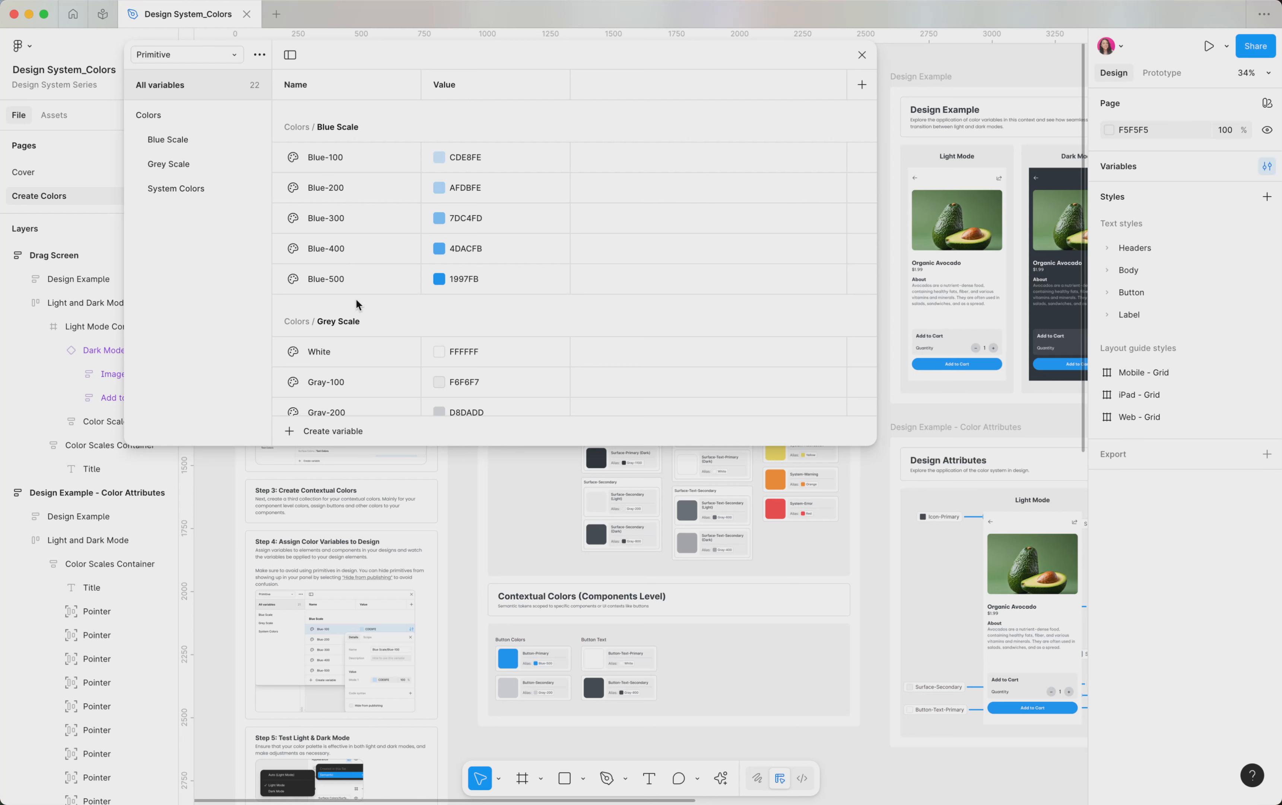
scroll(356, 299, down, 5)
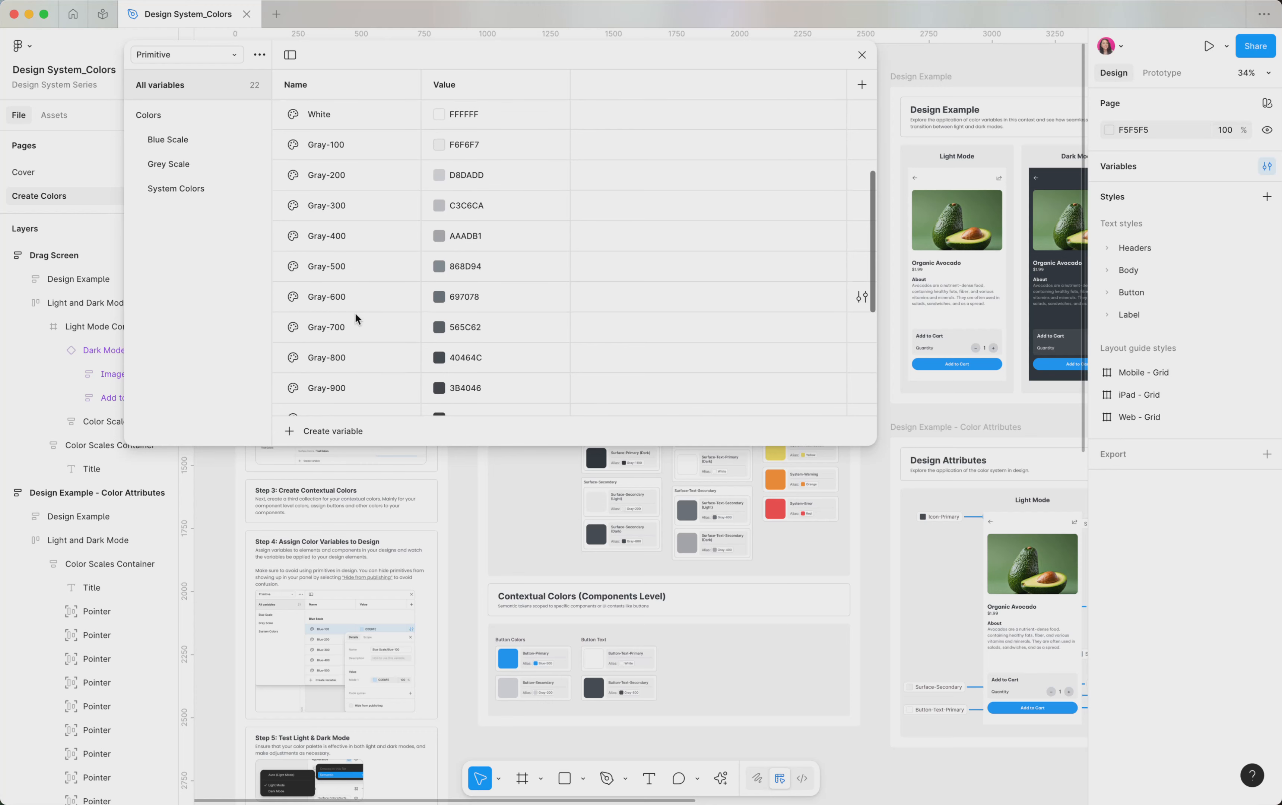
scroll(354, 324, down, 4)
scroll(354, 336, down, 4)
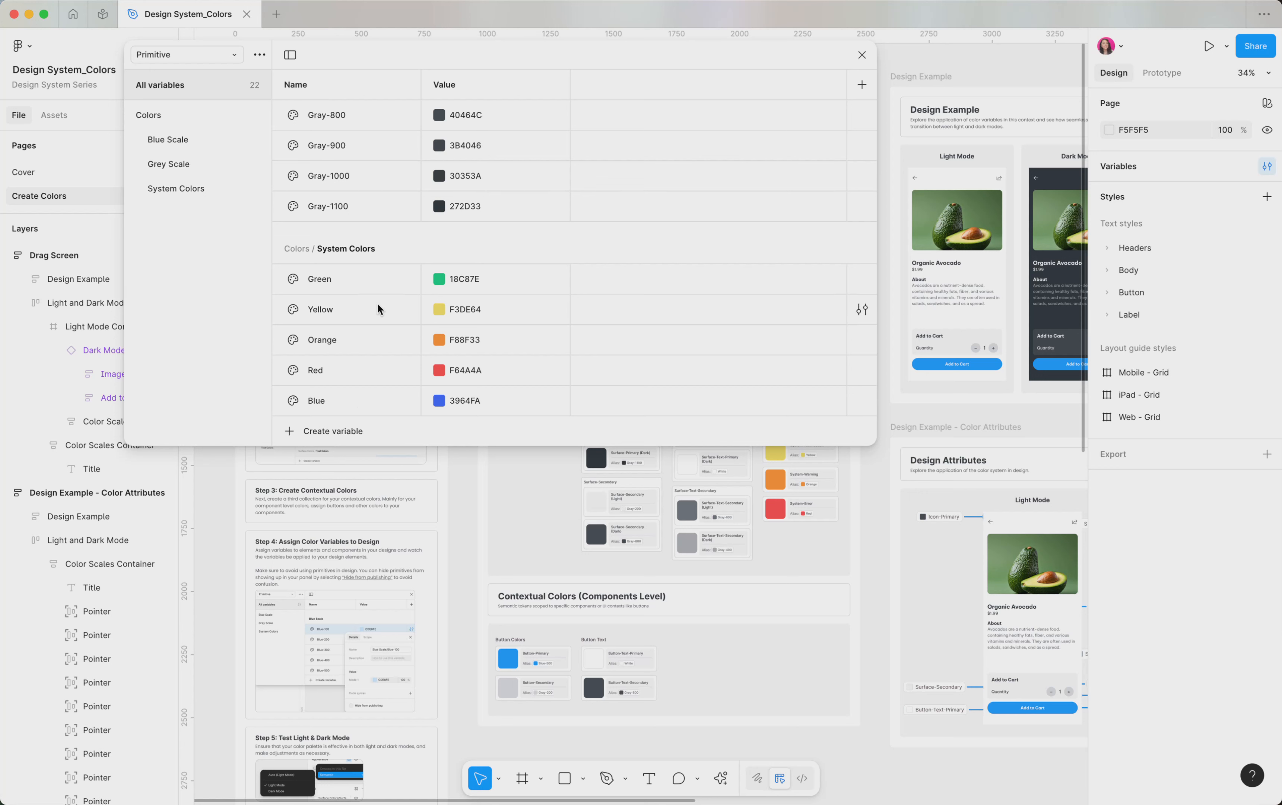
scroll(378, 306, up, 10)
scroll(378, 307, up, 5)
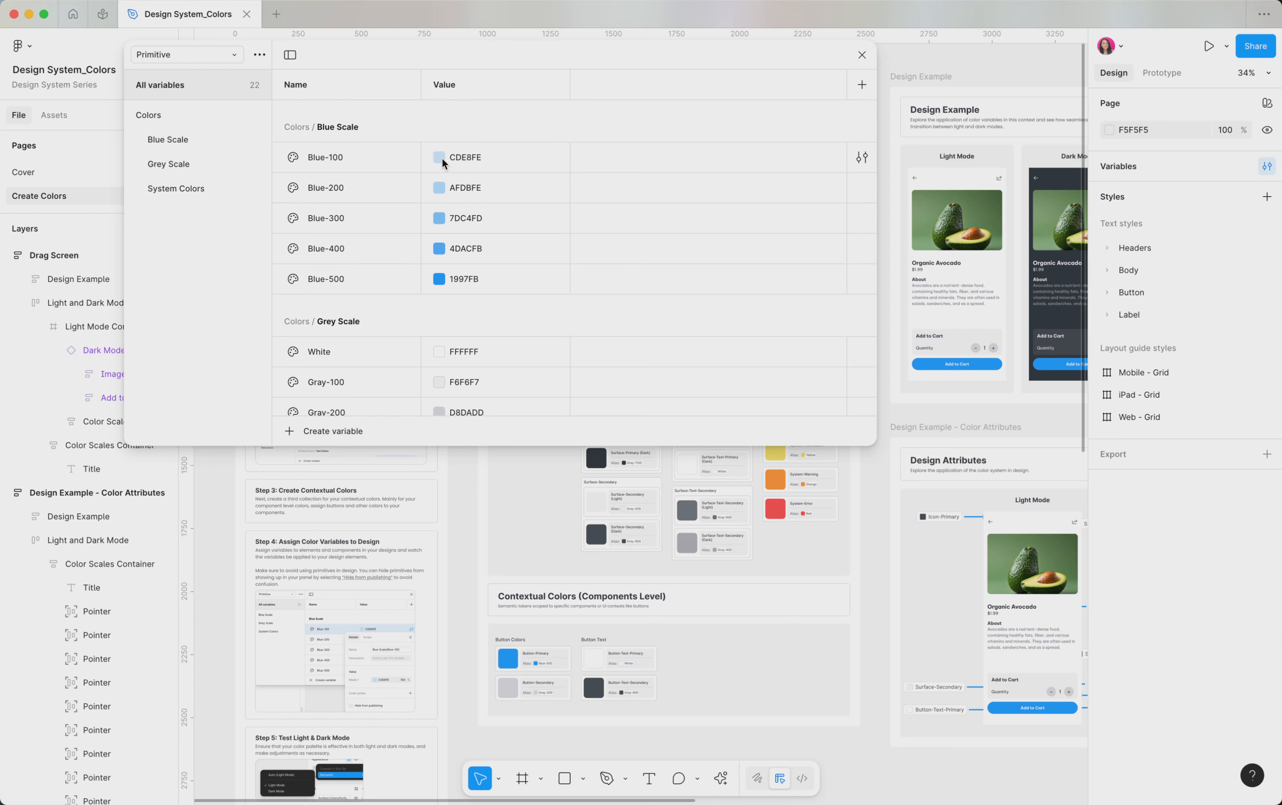
Step: Switch to the Semantic variable collection and review its primary, surface and system color aliases for light and dark mode
click(234, 59)
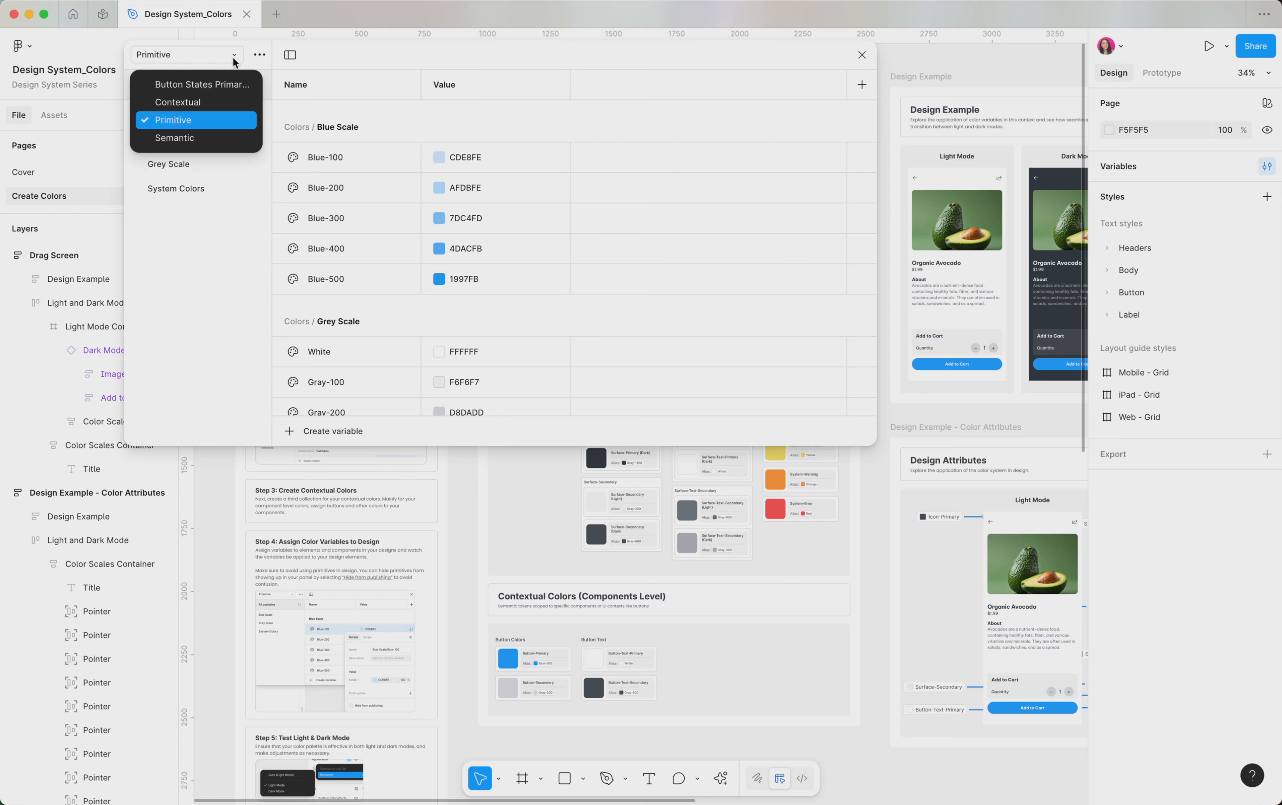
click(203, 138)
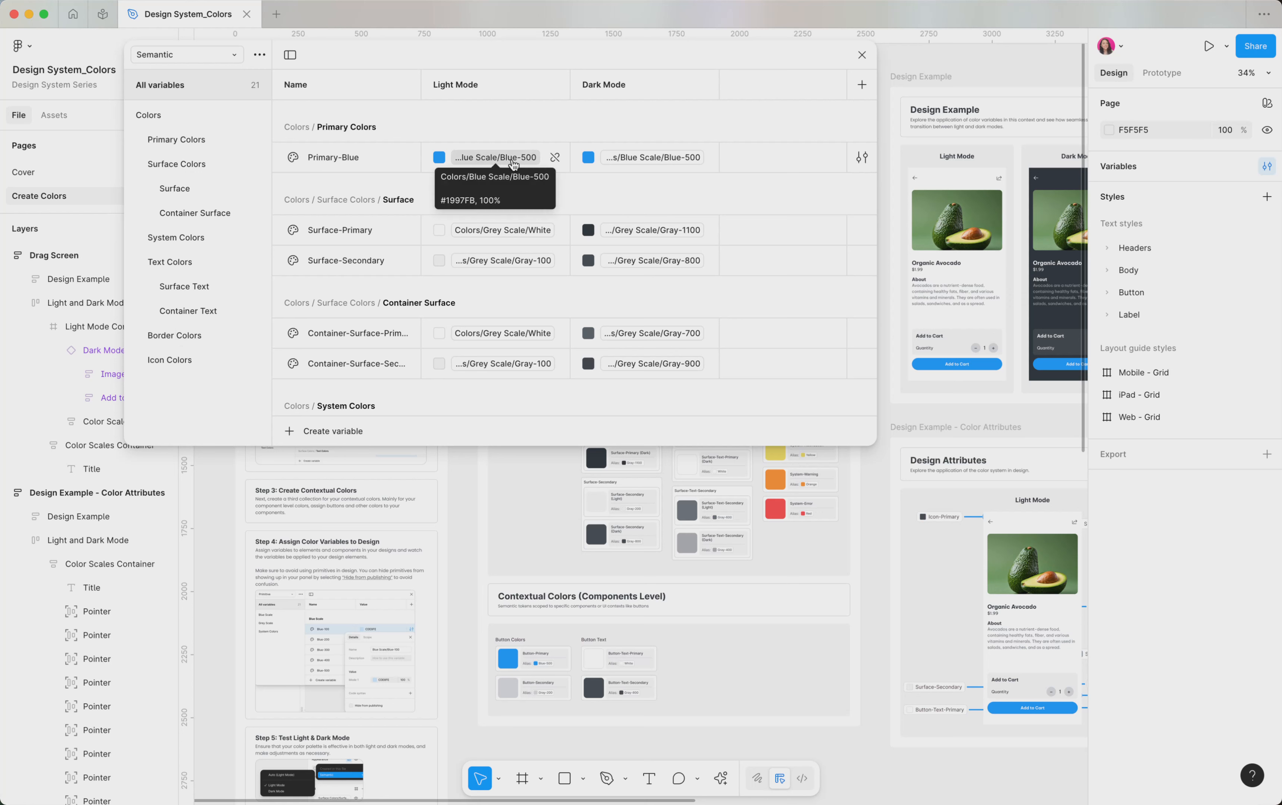
scroll(390, 278, down, 1)
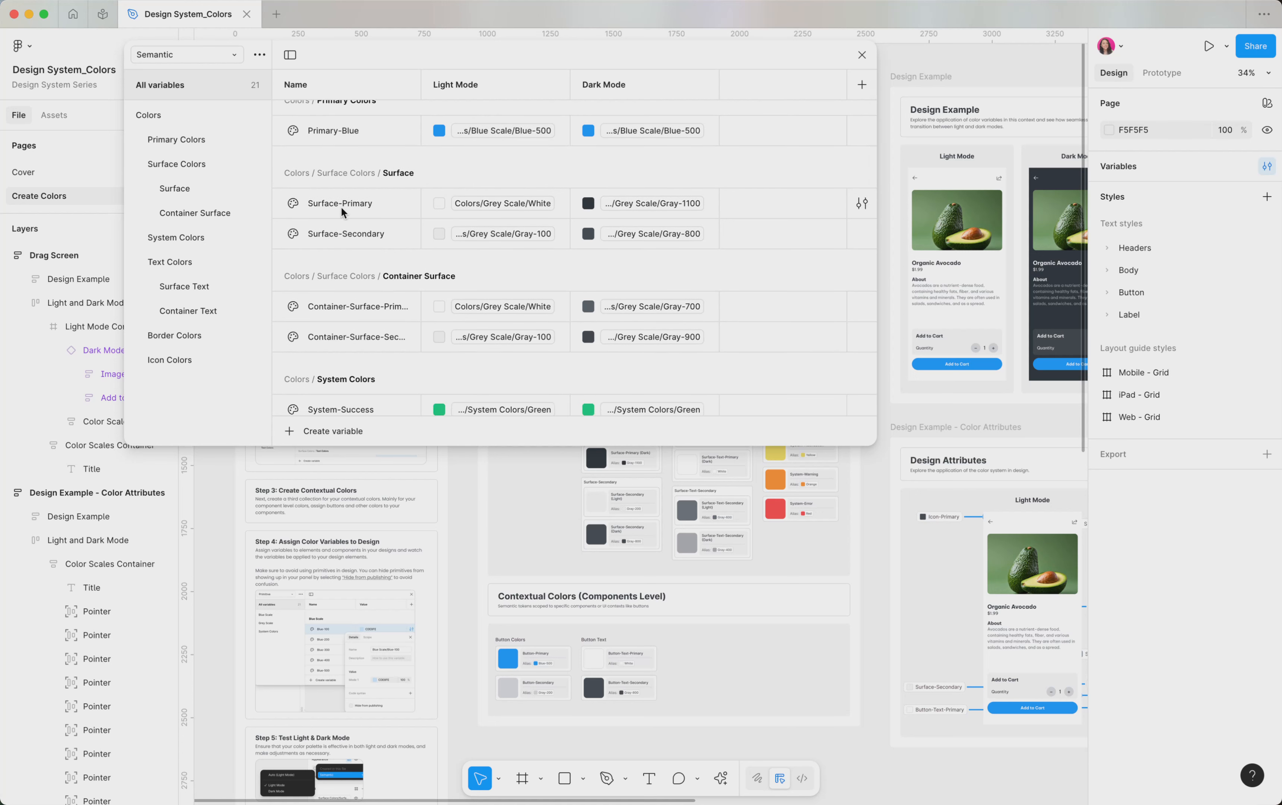
scroll(372, 238, down, 3)
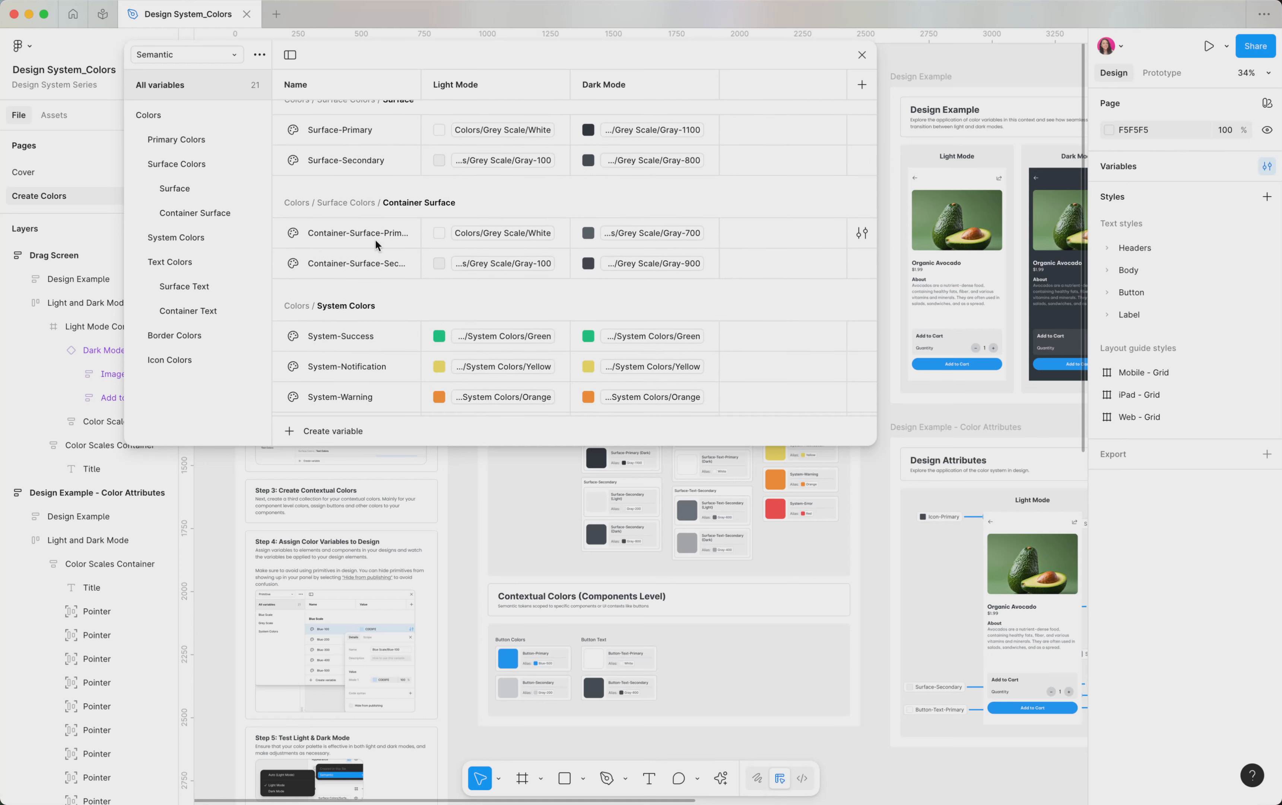
Step: Switch to the Contextual variable collection and review its button surface, button text and button icon colors
click(206, 52)
click(210, 107)
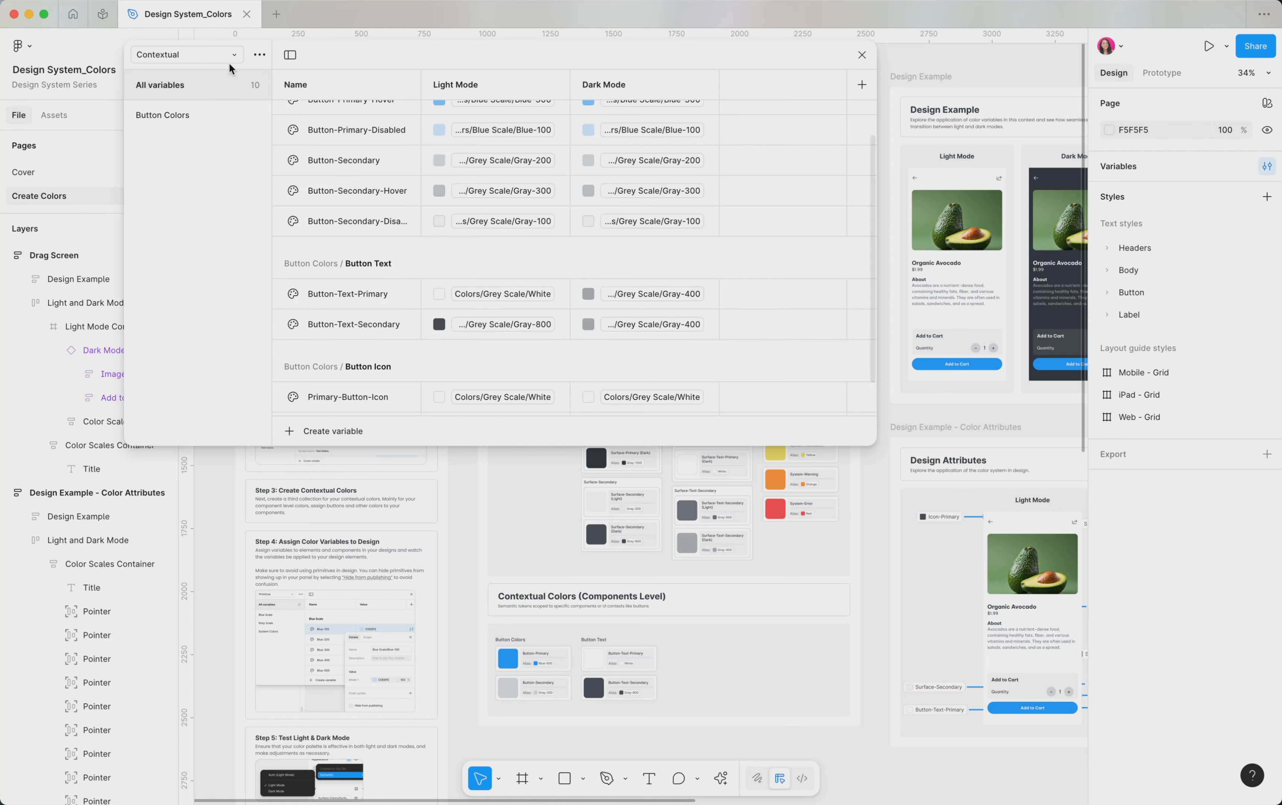
scroll(326, 183, up, 3)
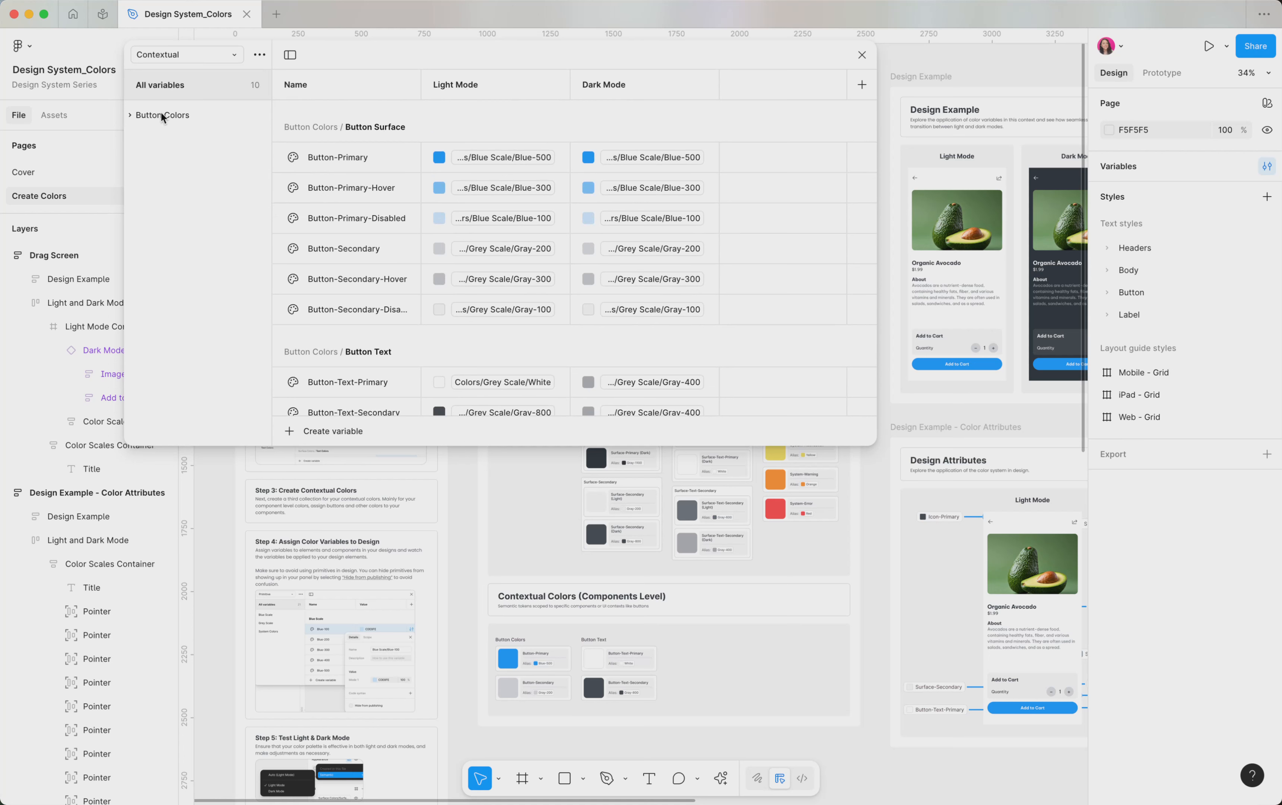
scroll(335, 124, down, 2)
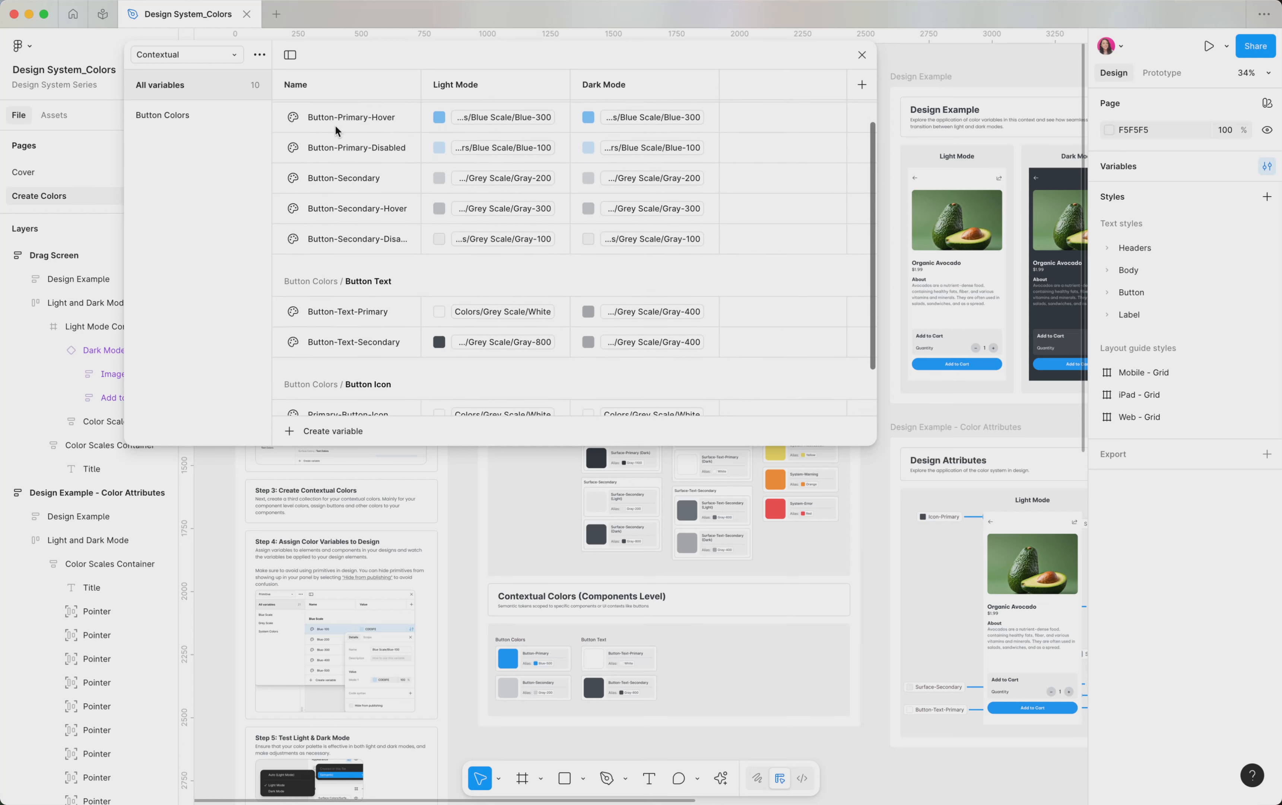
scroll(333, 146, down, 1)
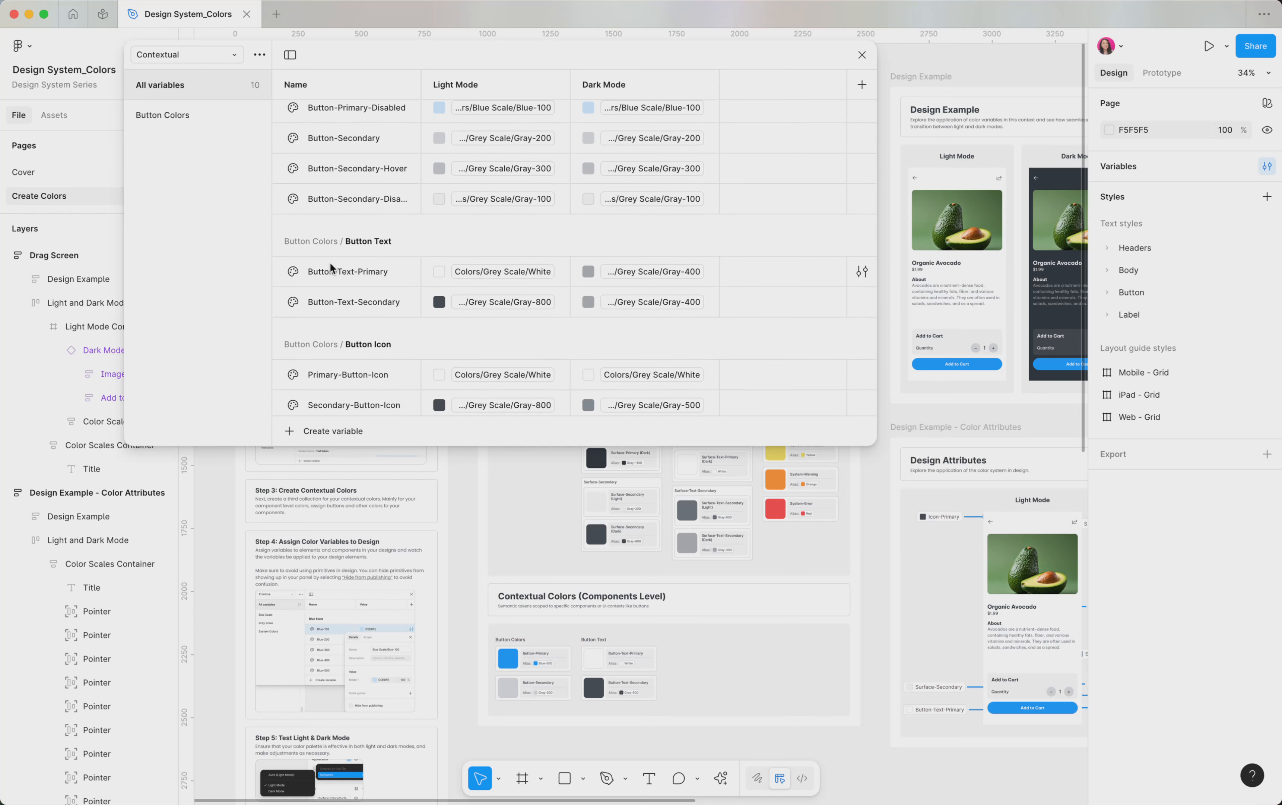
scroll(330, 261, up, 3)
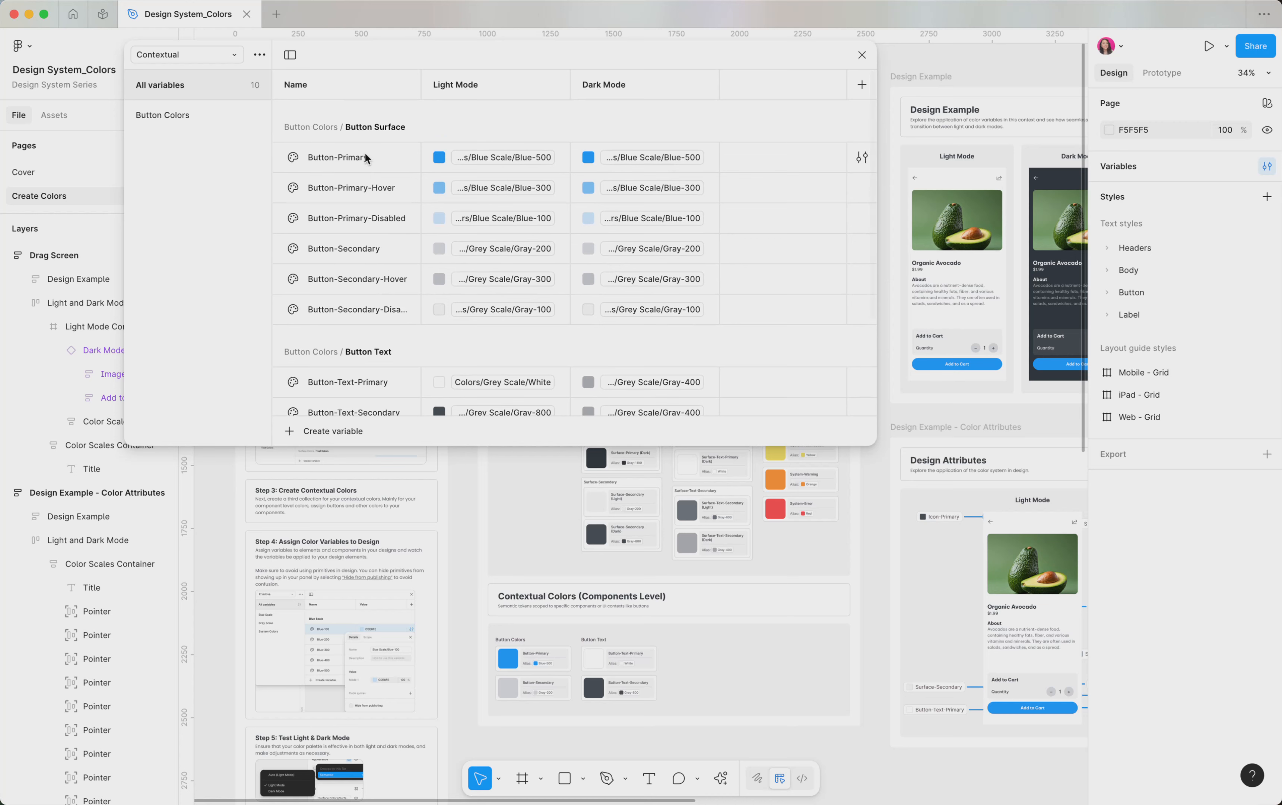
scroll(385, 168, down, 3)
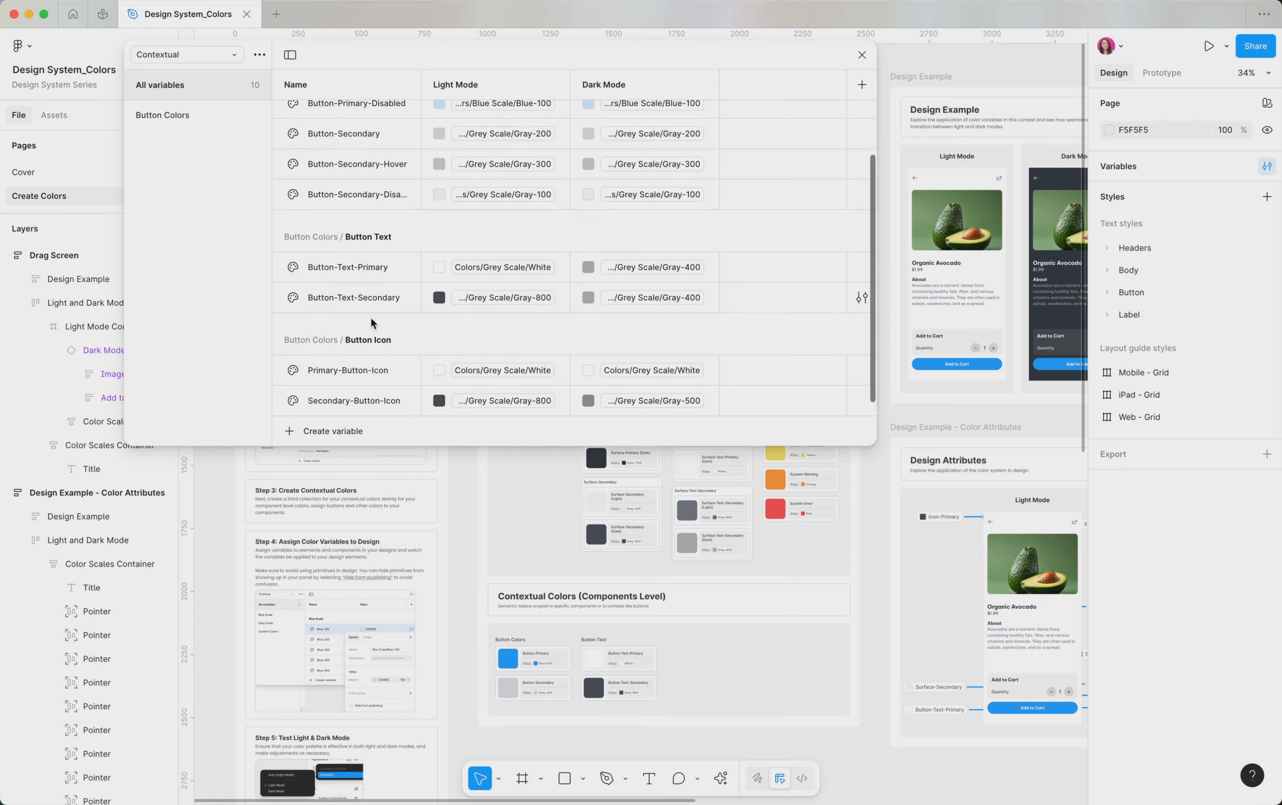
Step: Review the Primary-Button variable's state modes in the Button States collection, and close the variables window
click(232, 54)
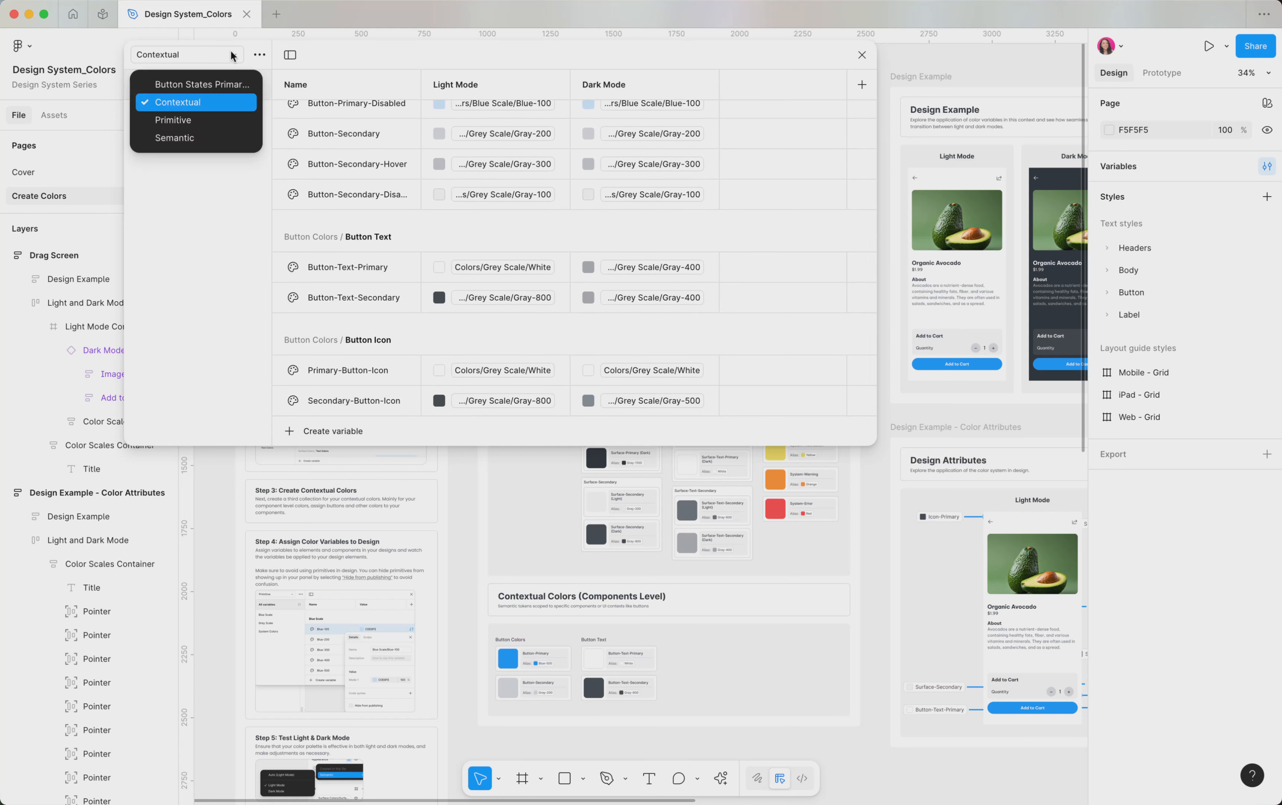
click(229, 85)
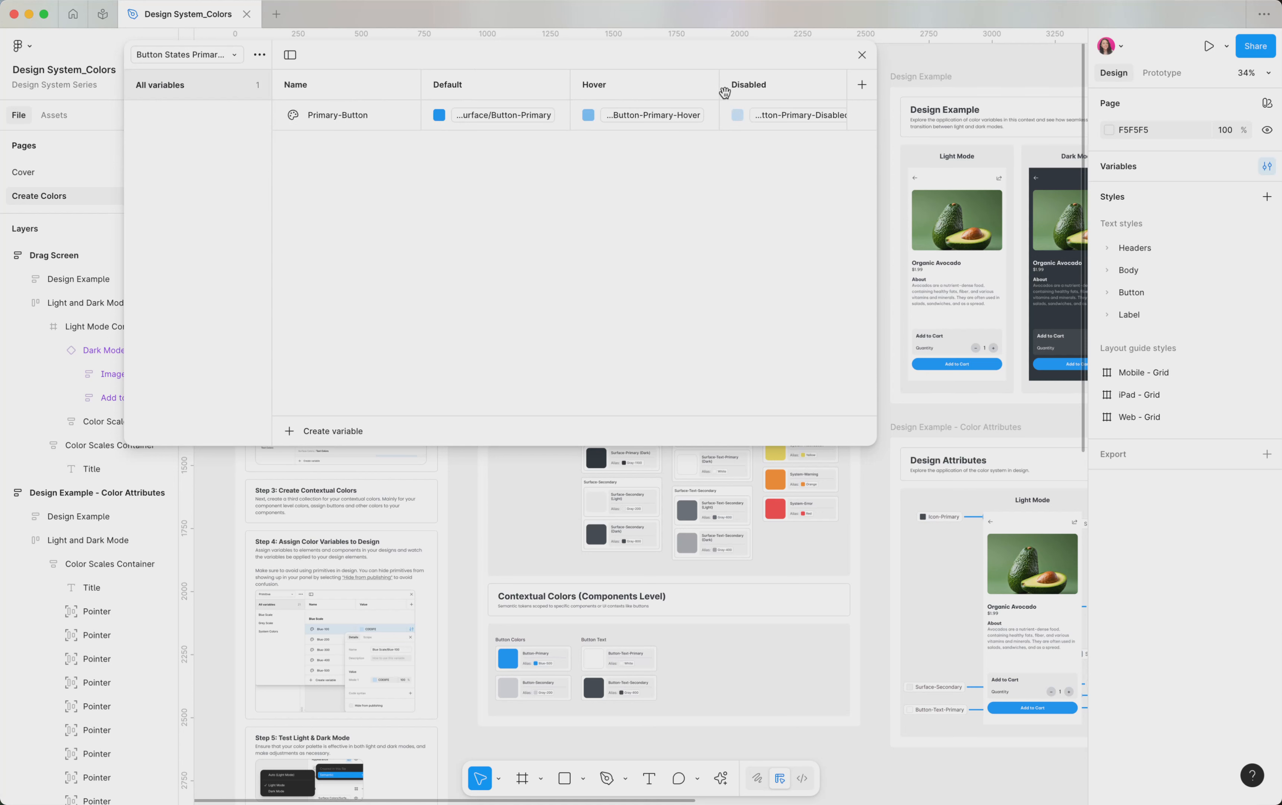
click(862, 55)
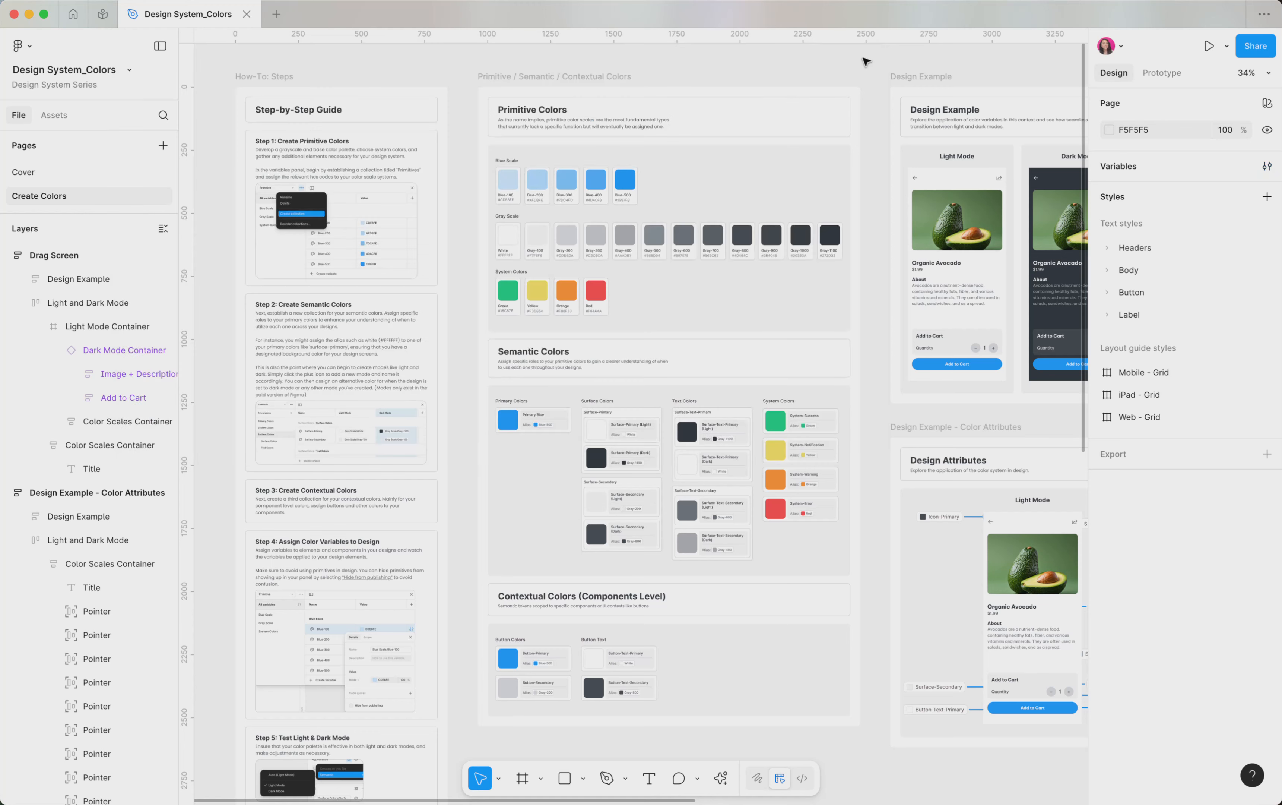
Step: Select the light mode product screen and its dark mode counterpart in the Design Example frame to compare their properties
scroll(684, 249, down, 5)
scroll(682, 249, up, 5)
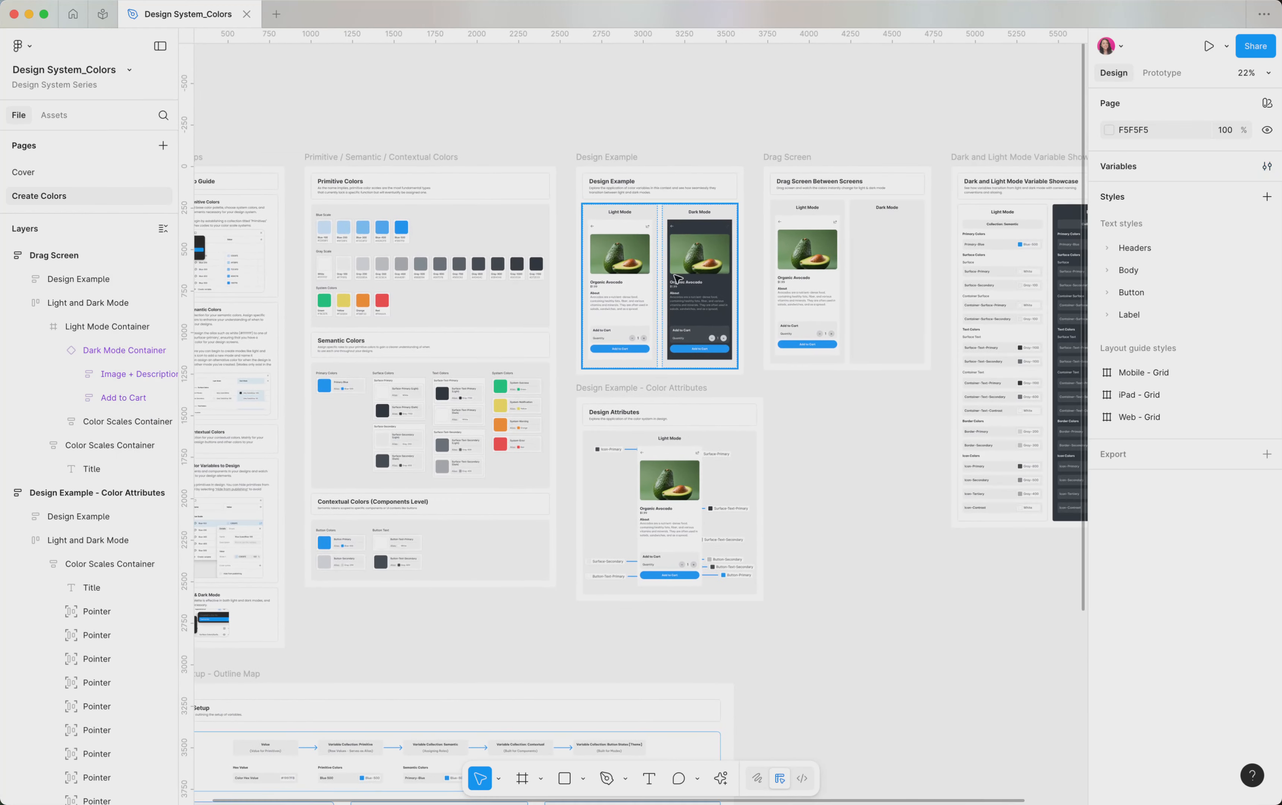
scroll(538, 250, up, 5)
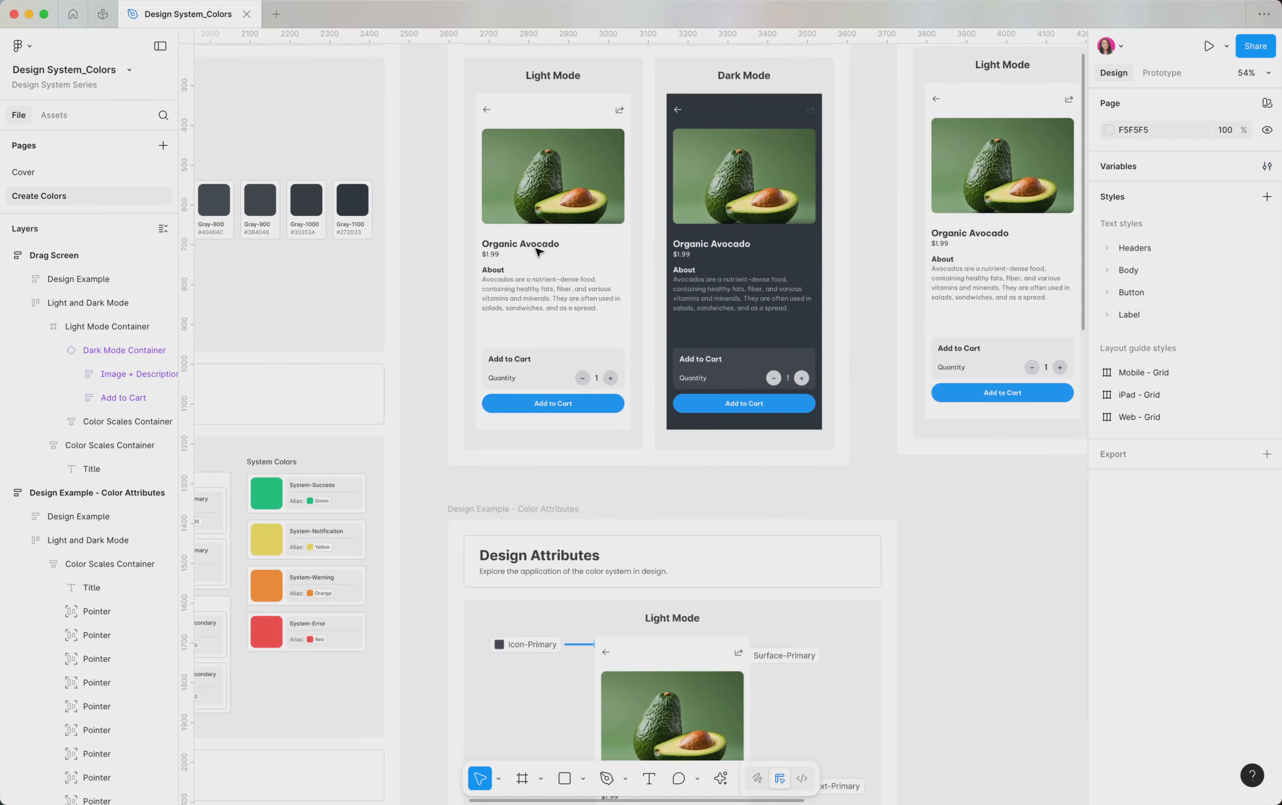
scroll(536, 159, up, 1)
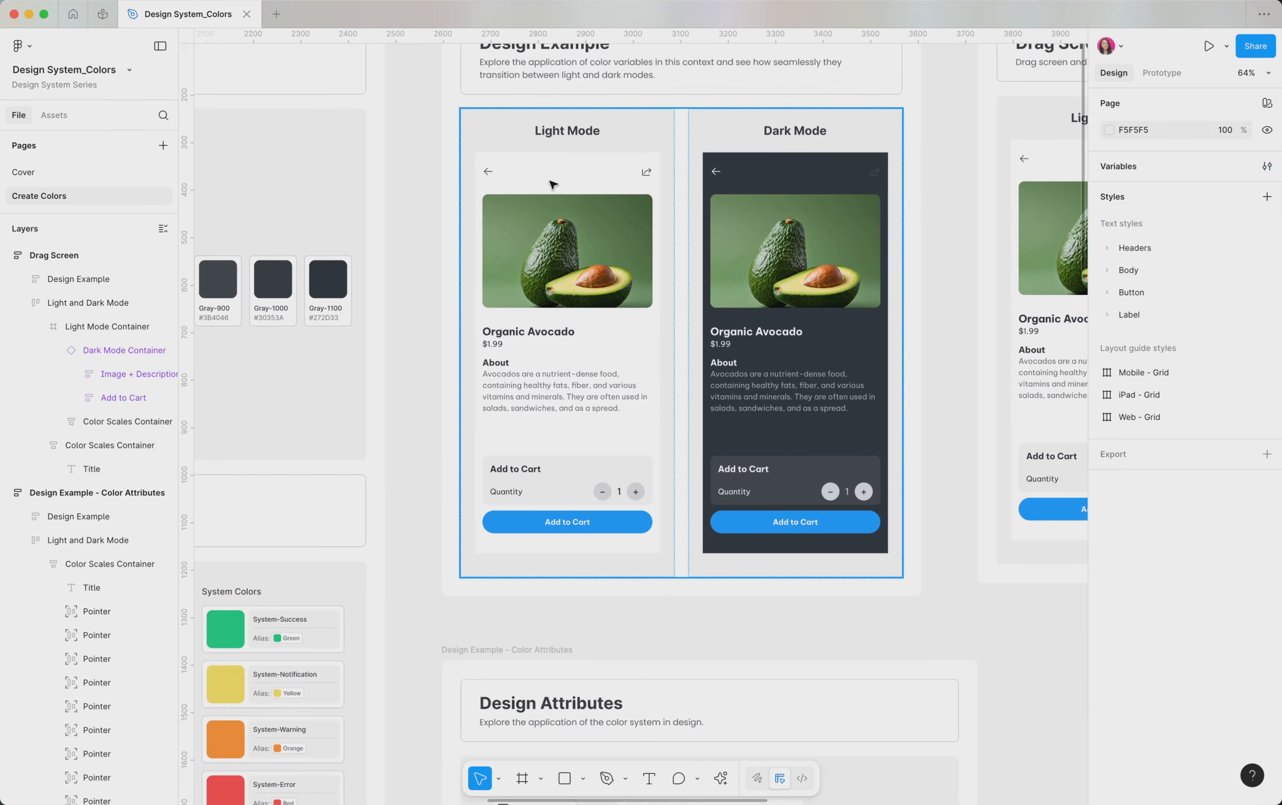
double_click(552, 185)
double_click(552, 185)
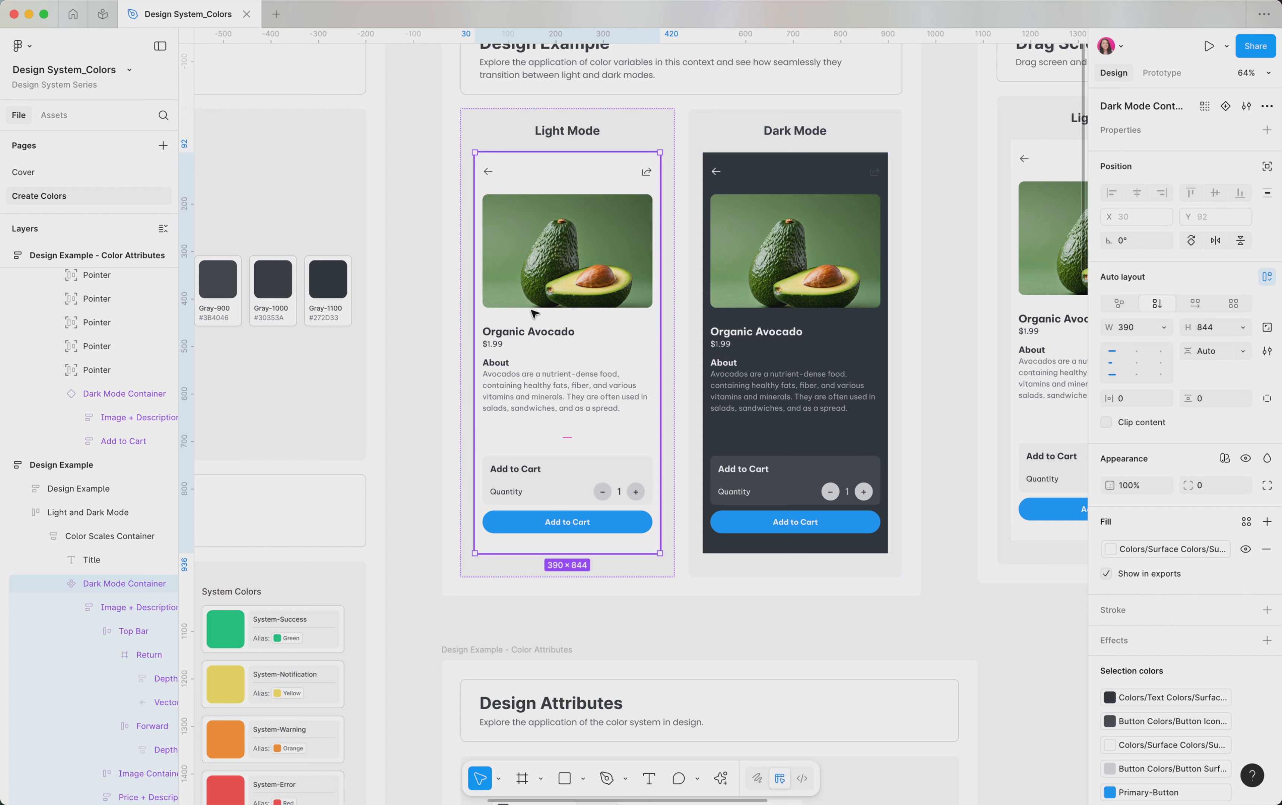
click(782, 327)
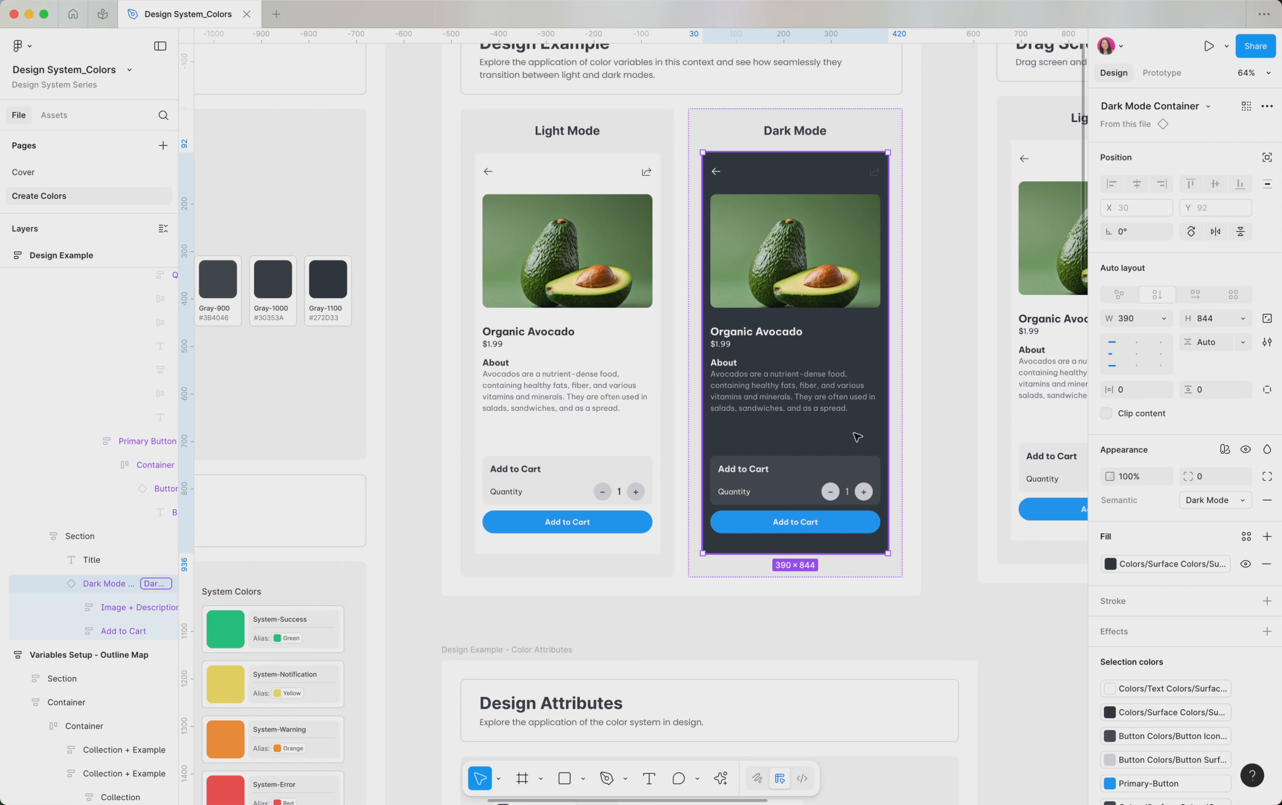
Step: Select the whole light mode product screen in the Design Example frame again for close inspection
click(517, 376)
click(519, 377)
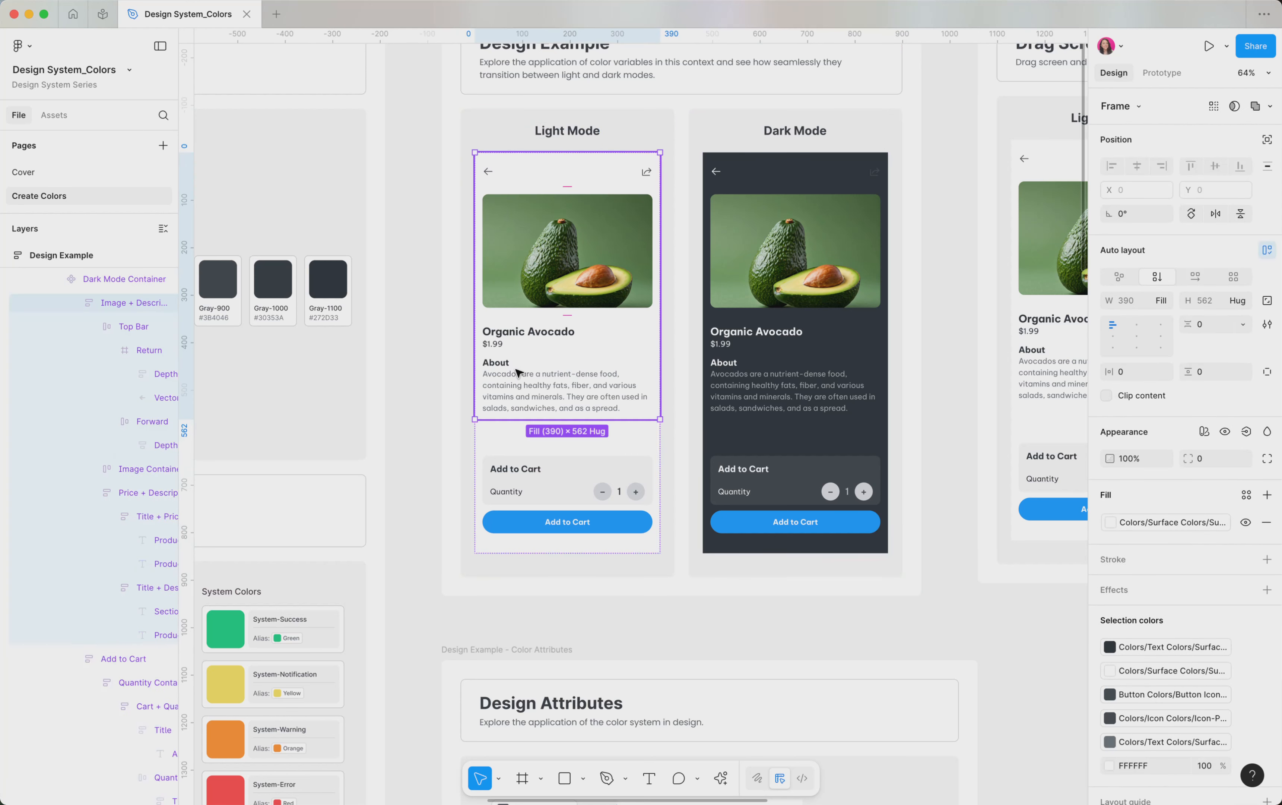
click(648, 437)
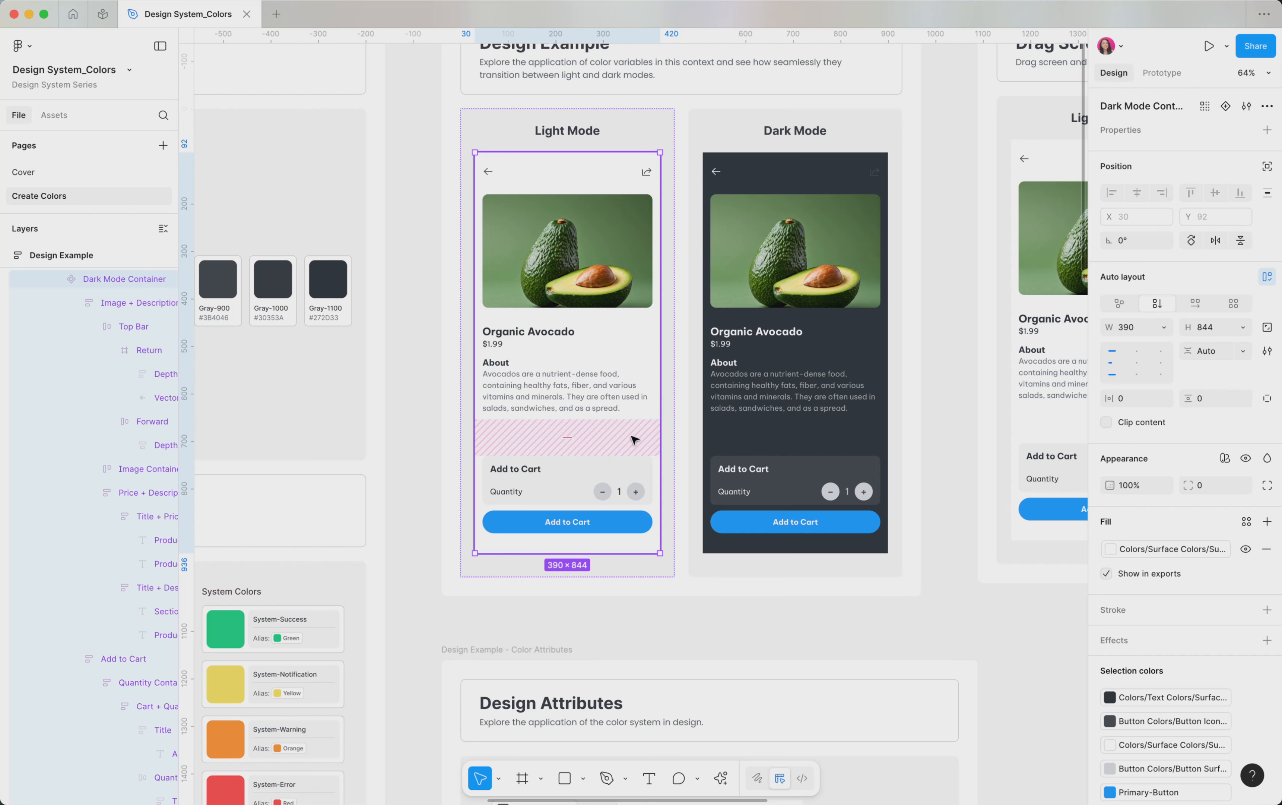
scroll(634, 440, up, 5)
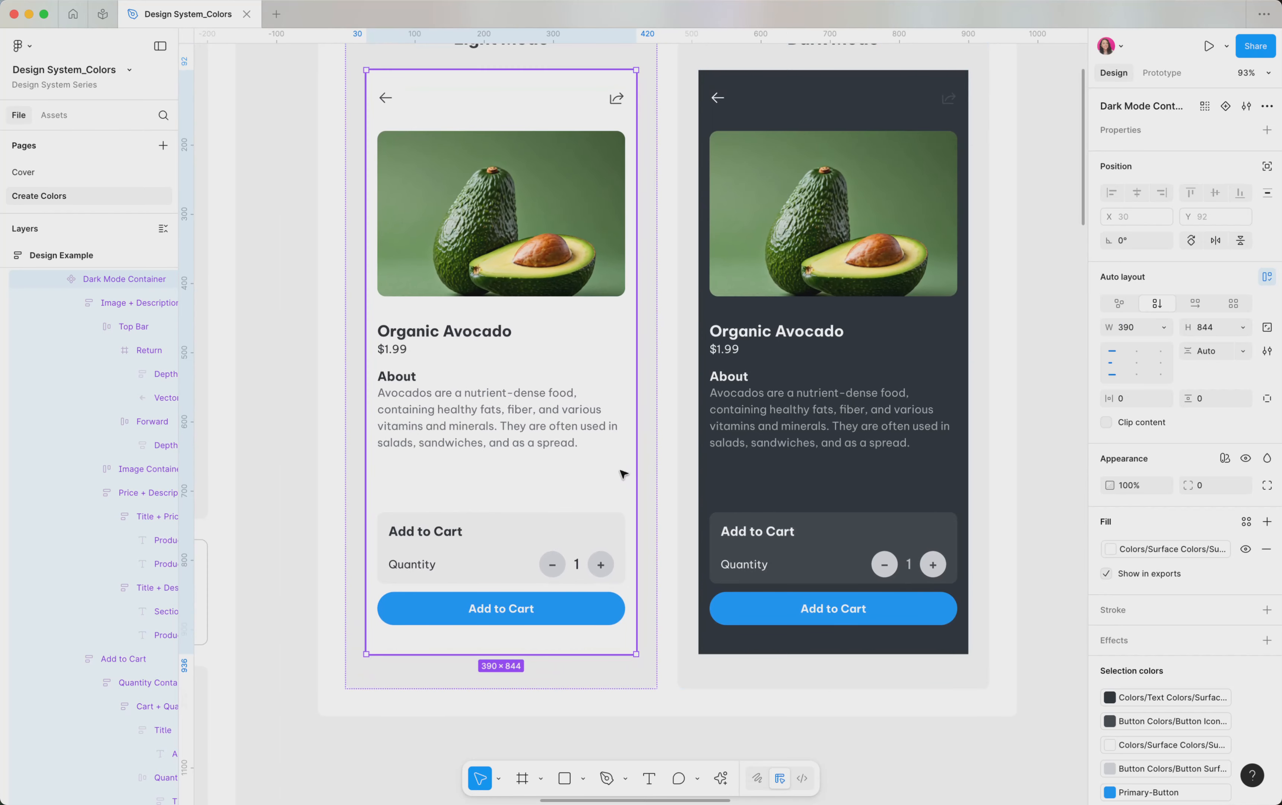
Step: Open the fill of the light mode product screen to inspect which surface color variable it uses
click(1144, 552)
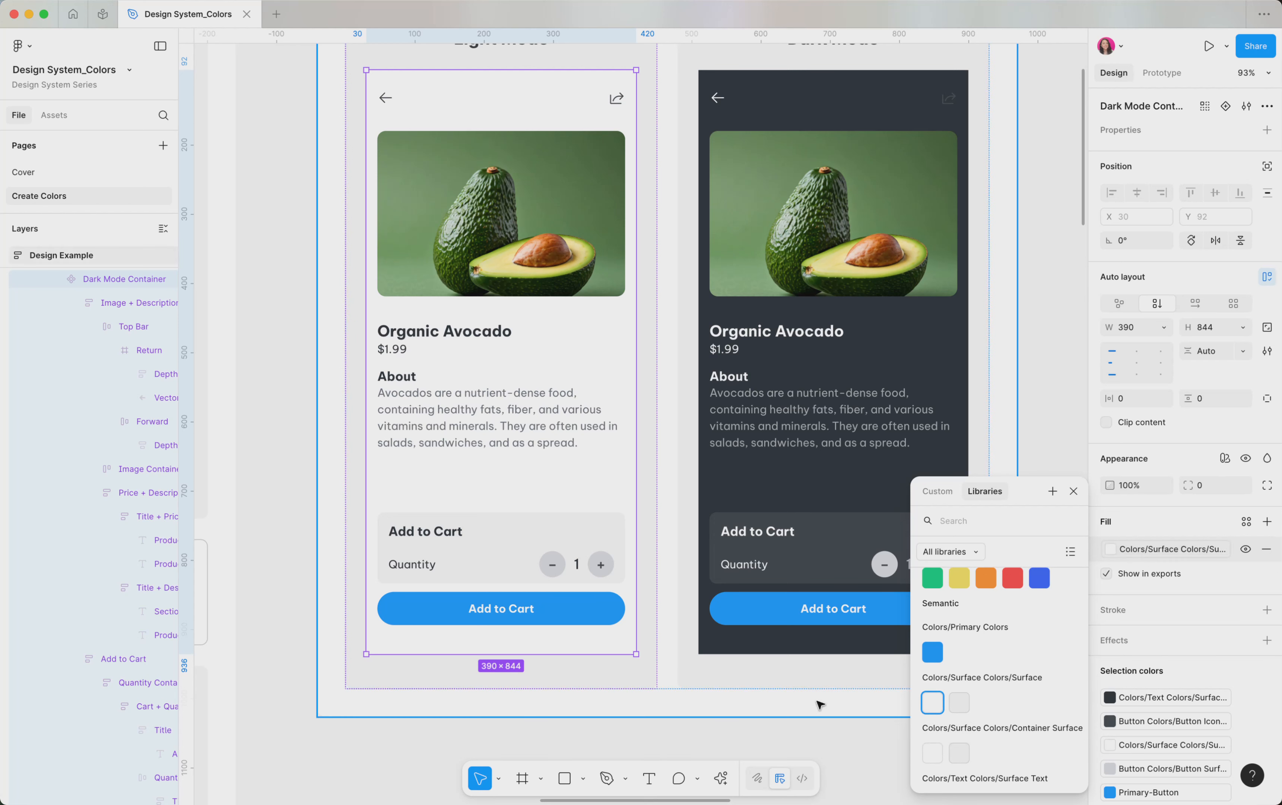
scroll(818, 703, down, 1)
scroll(747, 655, down, 3)
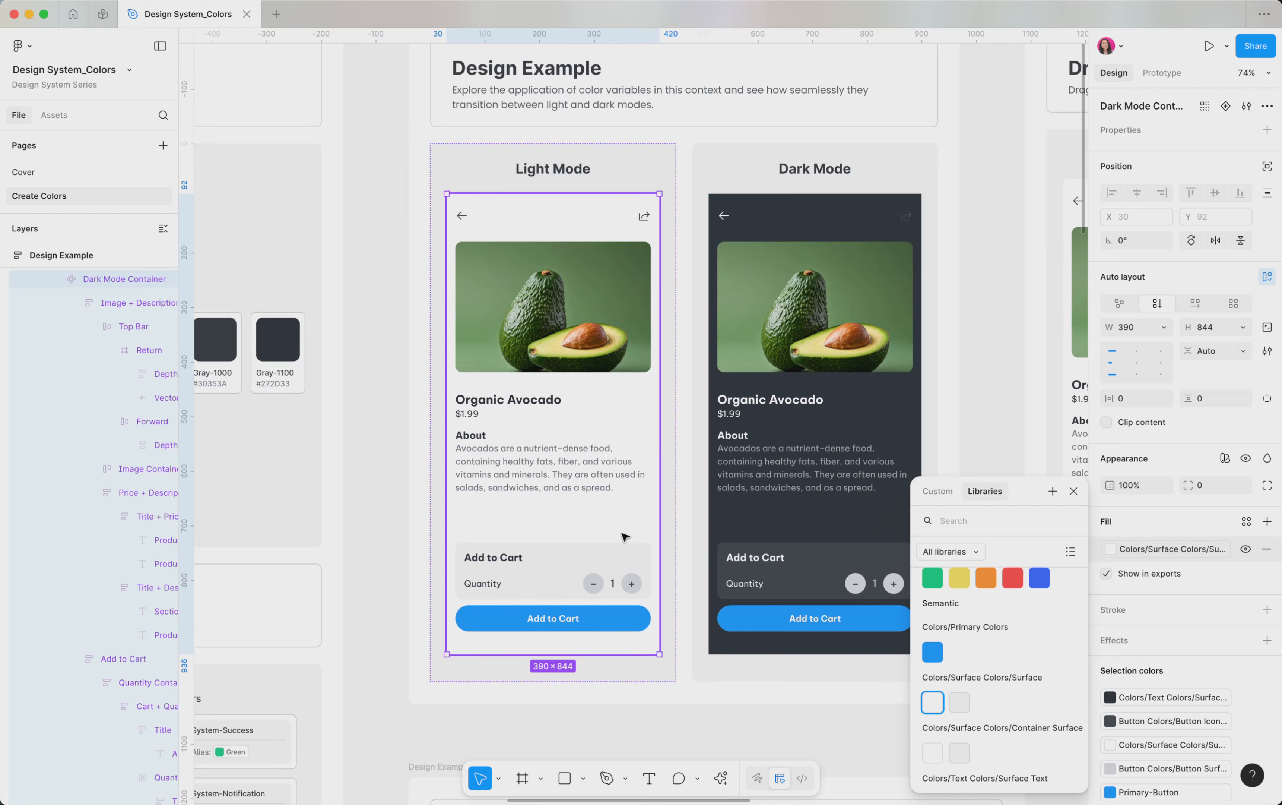
Step: Select the nested Add to Cart quantity card in the light mode screen and inspect its container surface fill variable
double_click(553, 579)
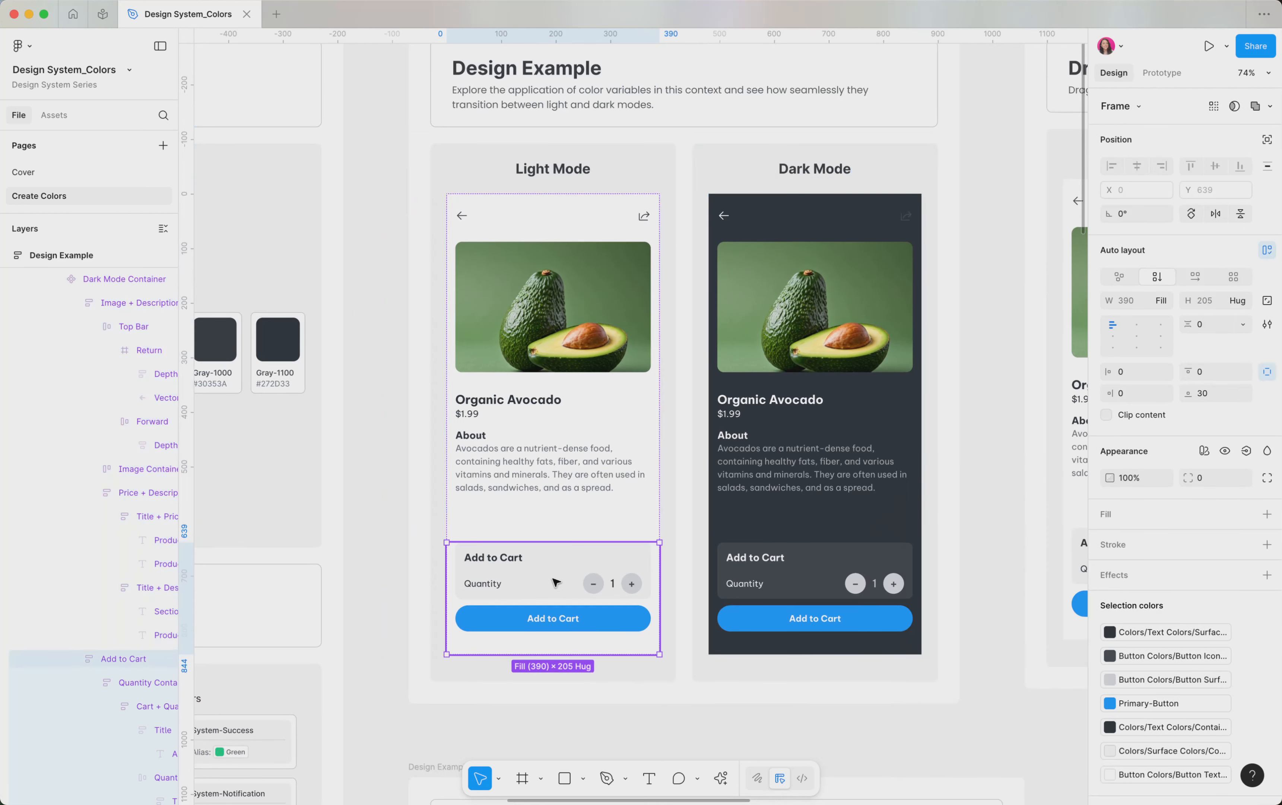
double_click(553, 579)
double_click(553, 579)
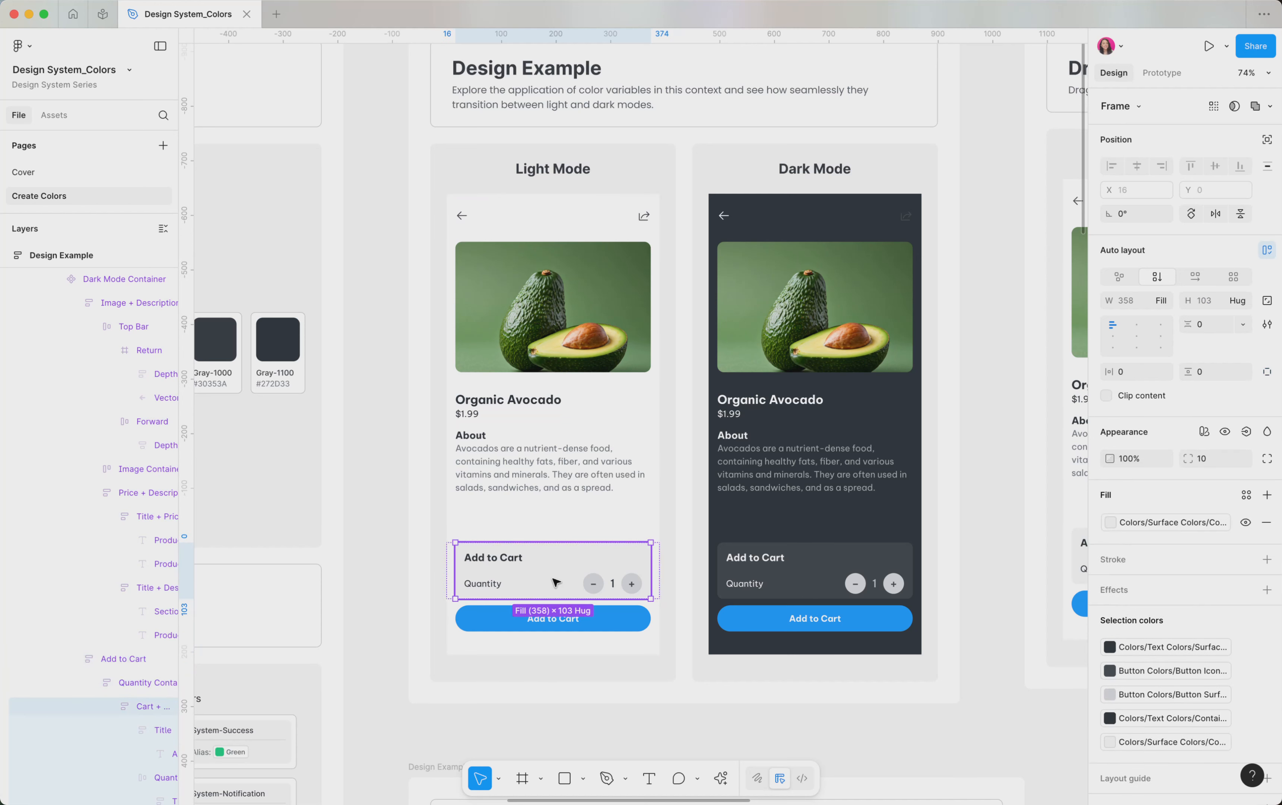
click(1173, 520)
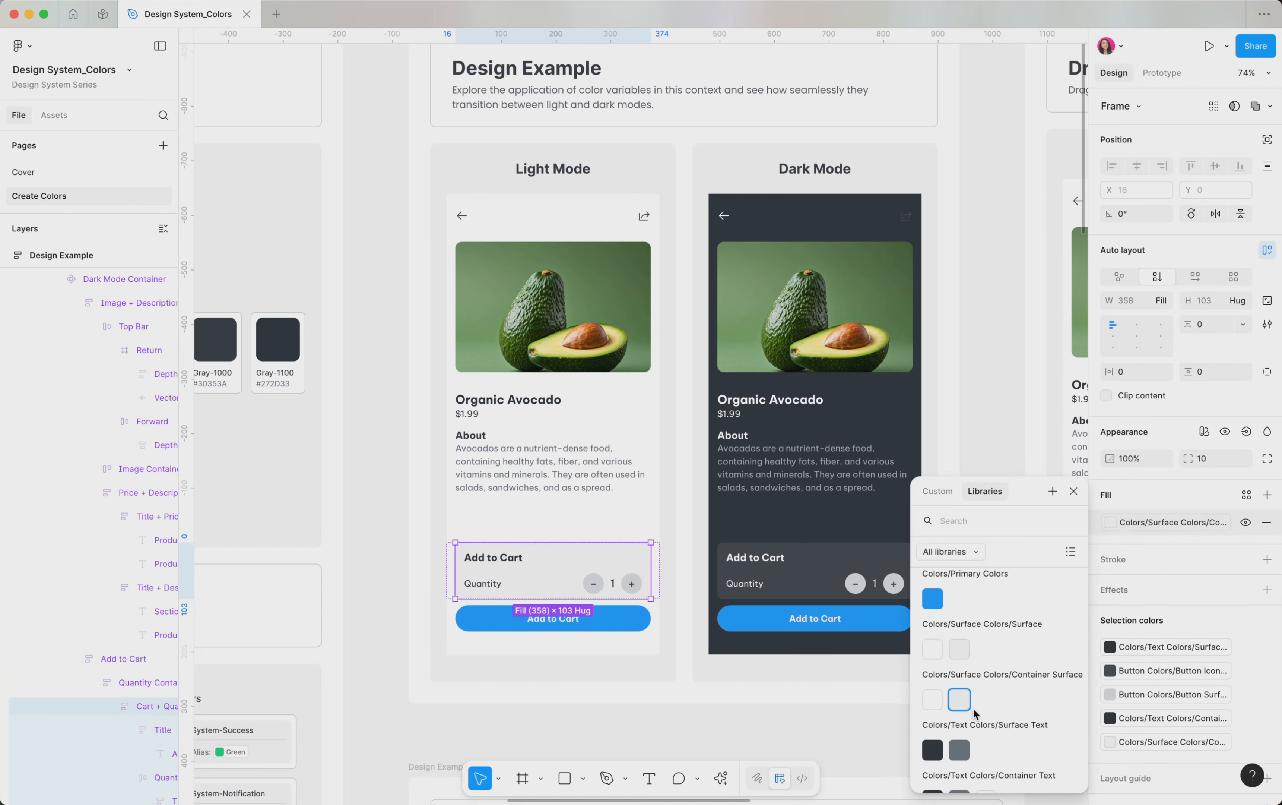
Step: Select the dark mode product screen to compare its colors with the light mode screen, and clear the selection
click(798, 585)
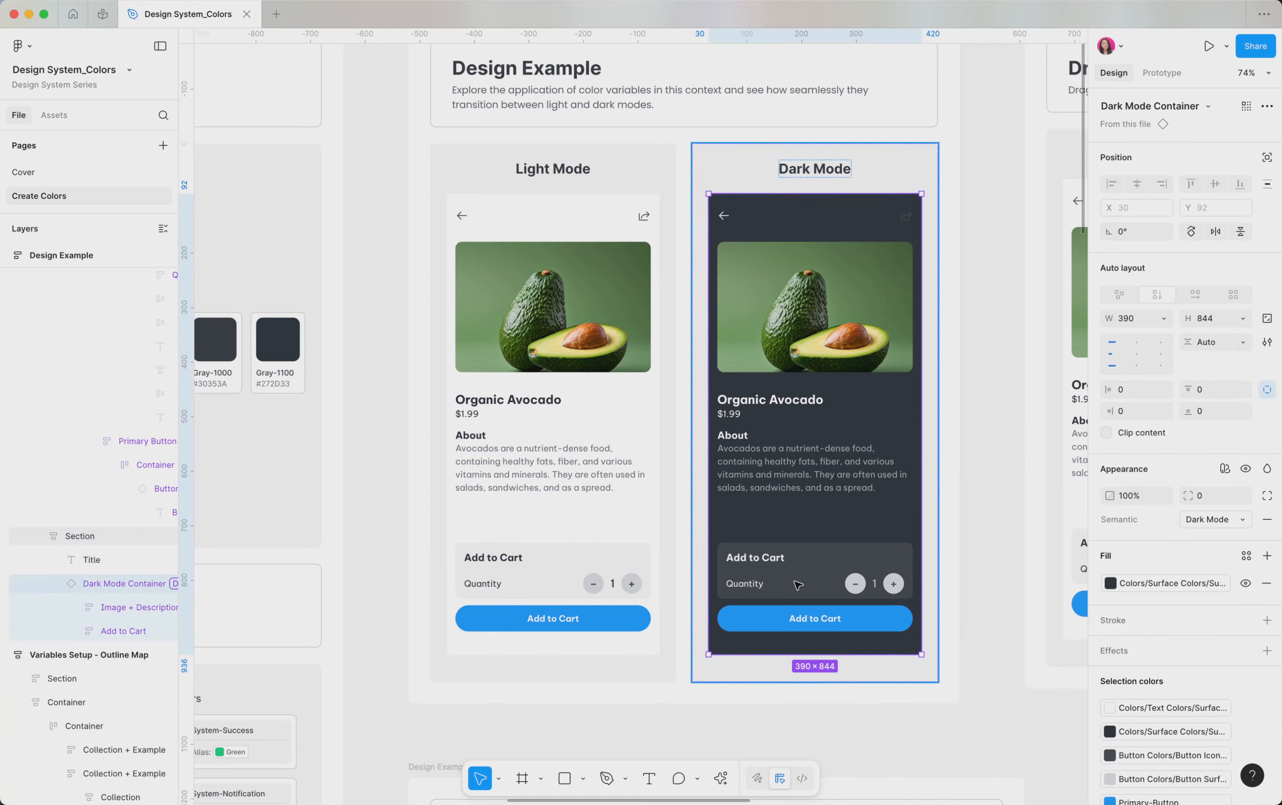
scroll(798, 584, up, 5)
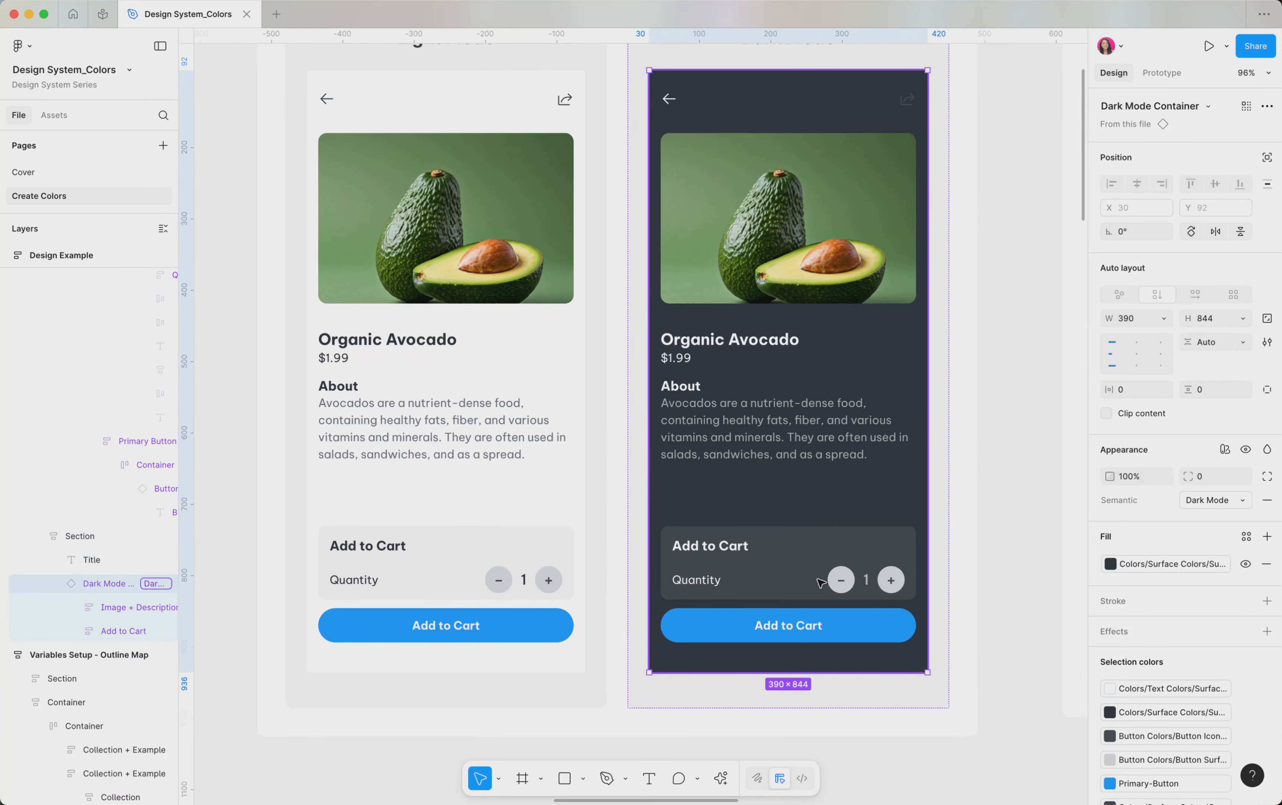
scroll(819, 583, down, 3)
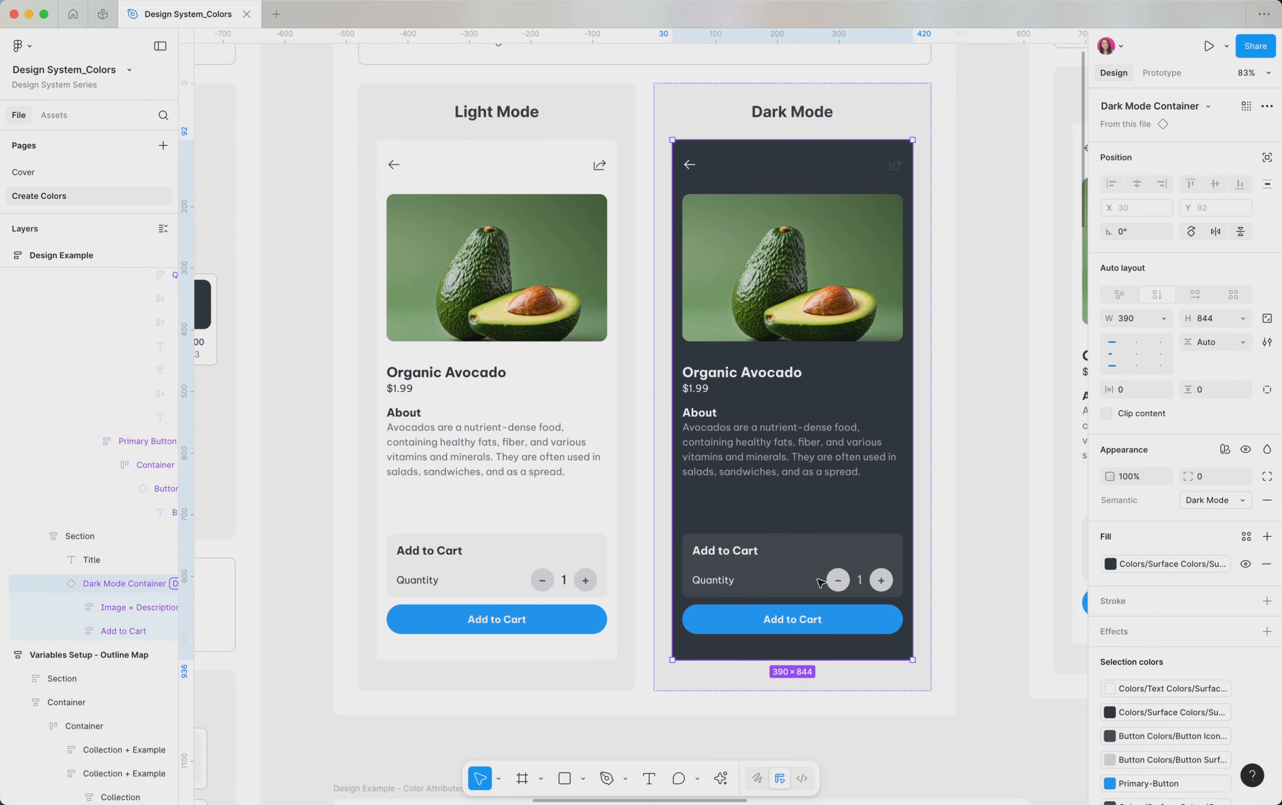
scroll(820, 583, down, 4)
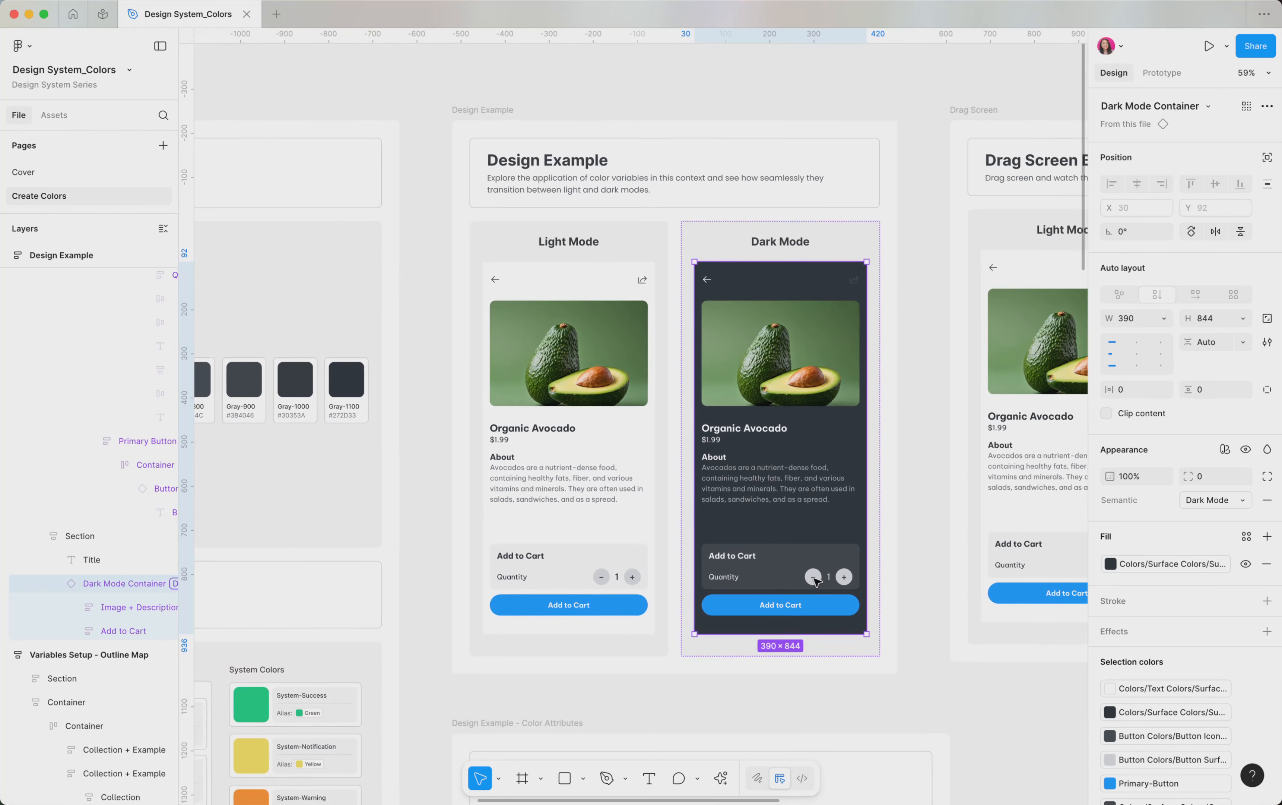
click(791, 676)
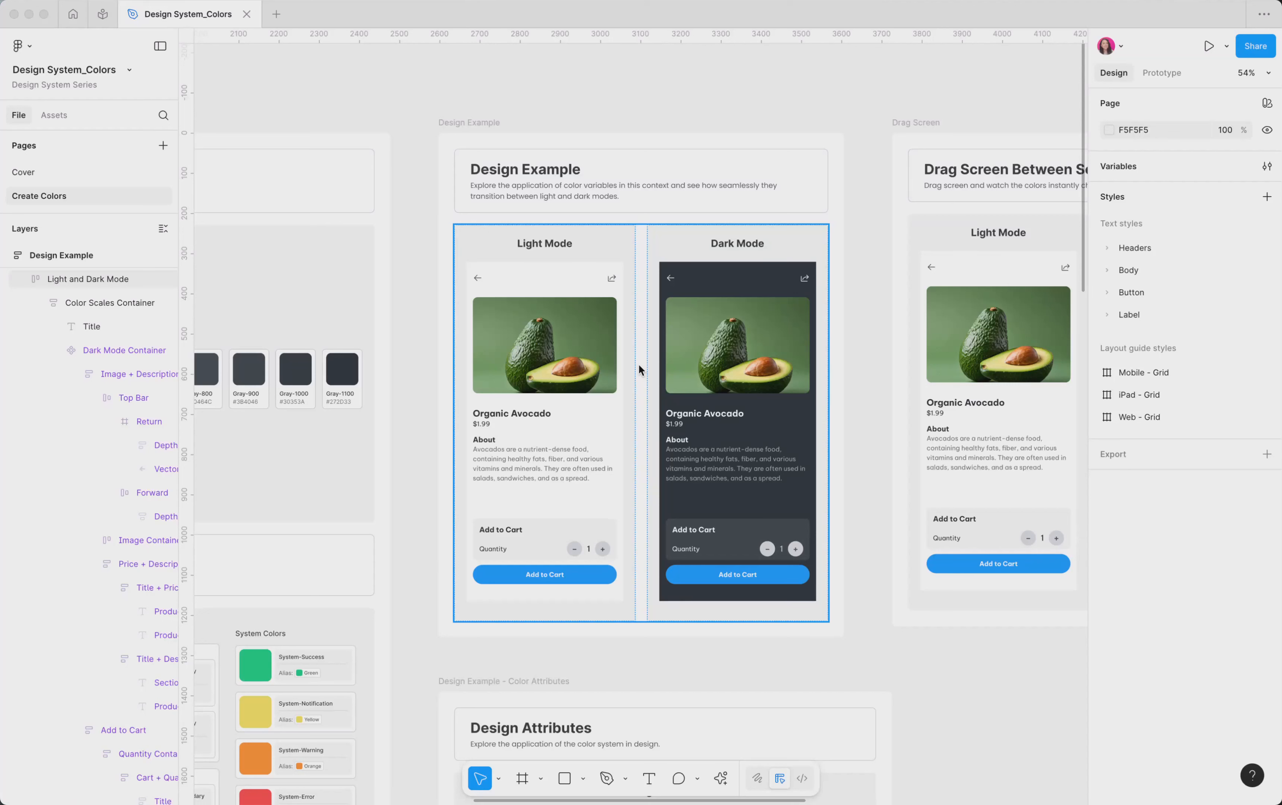
Step: Set the Semantic variable mode of the dark mode product screen to Light Mode
click(722, 286)
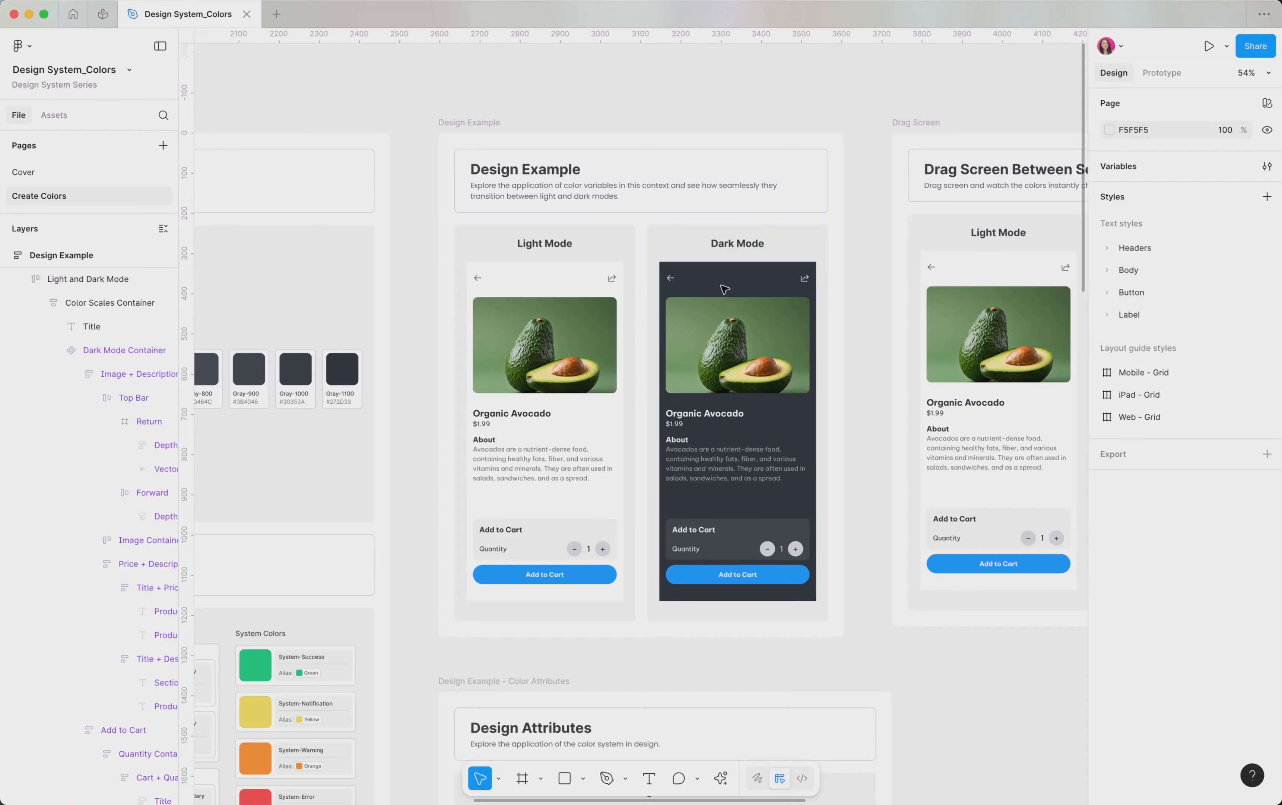
click(722, 285)
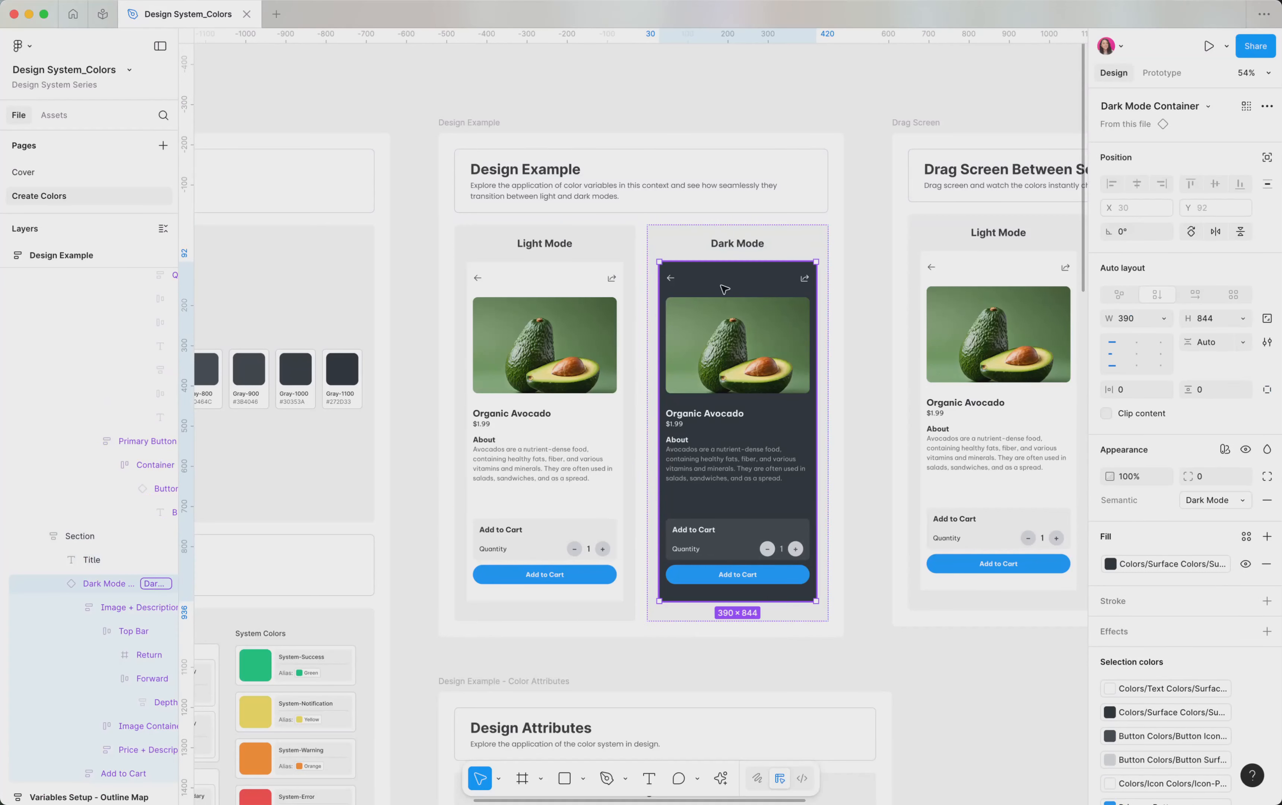
click(1225, 450)
mouse_move(1197, 495)
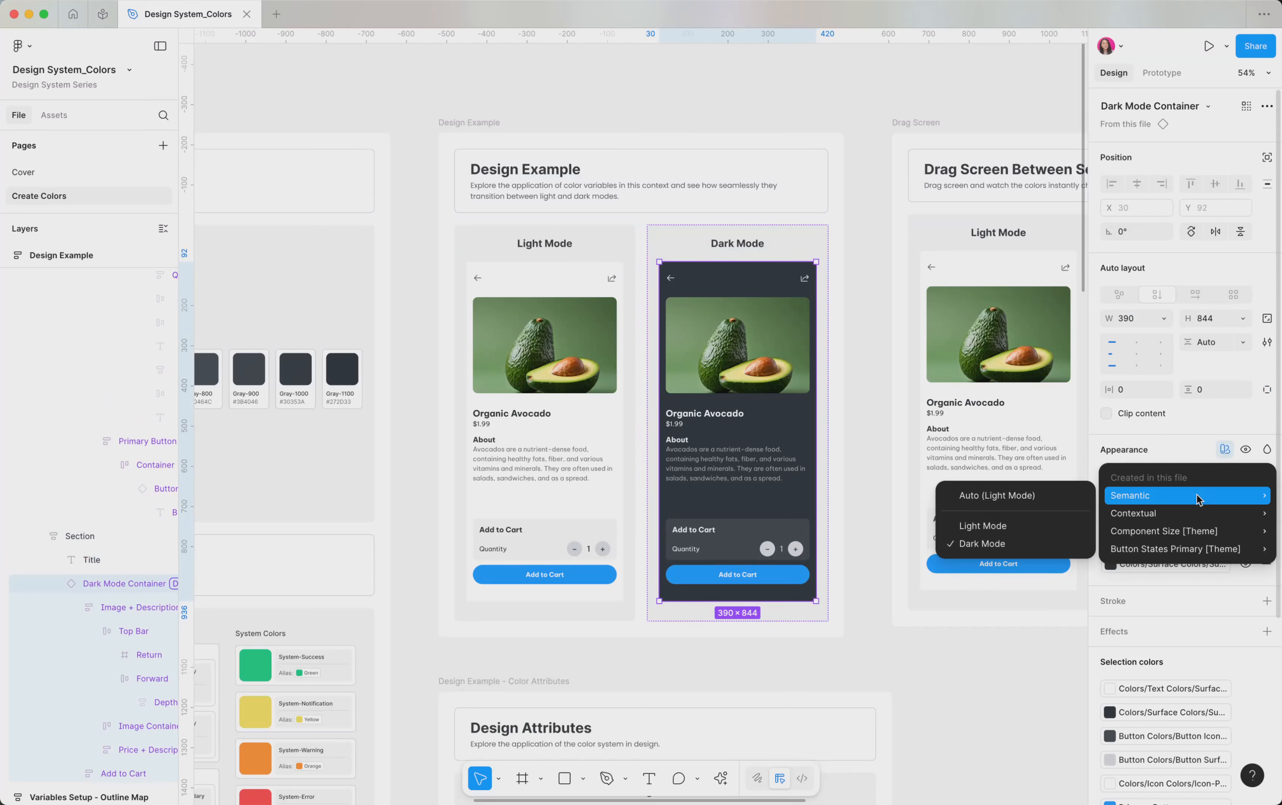
click(997, 528)
Step: Set the Semantic variable mode of the Design Example's right-hand product screen back to Dark Mode
click(1225, 506)
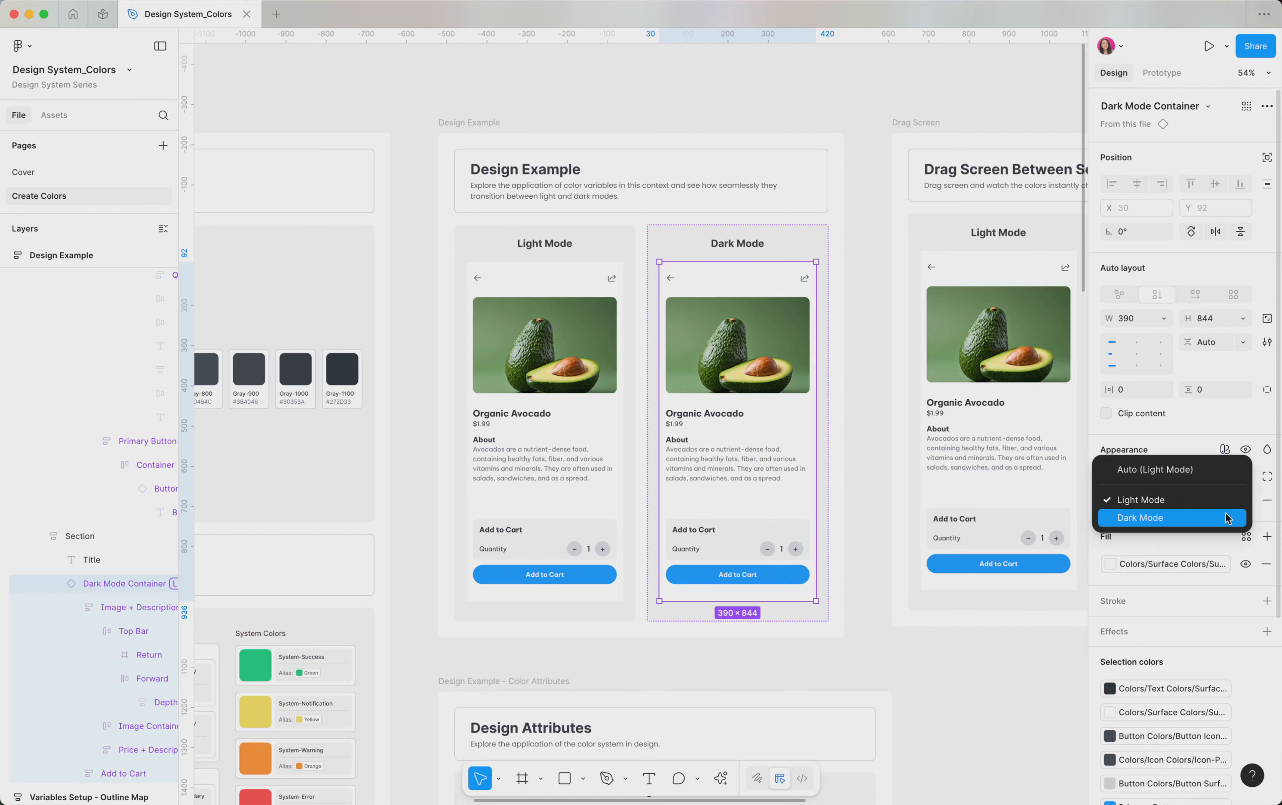
click(1223, 517)
scroll(649, 473, down, 2)
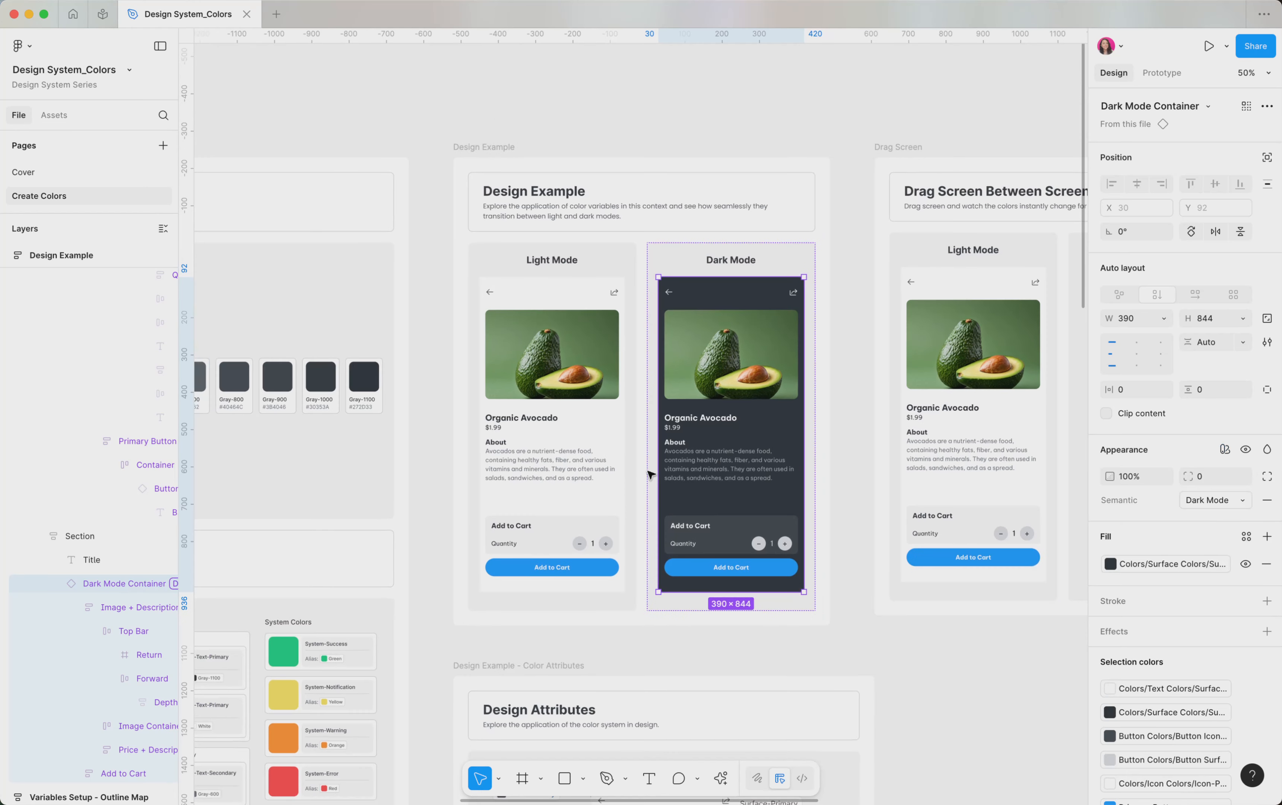
Step: Locate the Dark and Light Mode Variable Showcase frame and select it for close inspection of its semantic colors
scroll(692, 442, right, 2)
scroll(692, 442, down, 1)
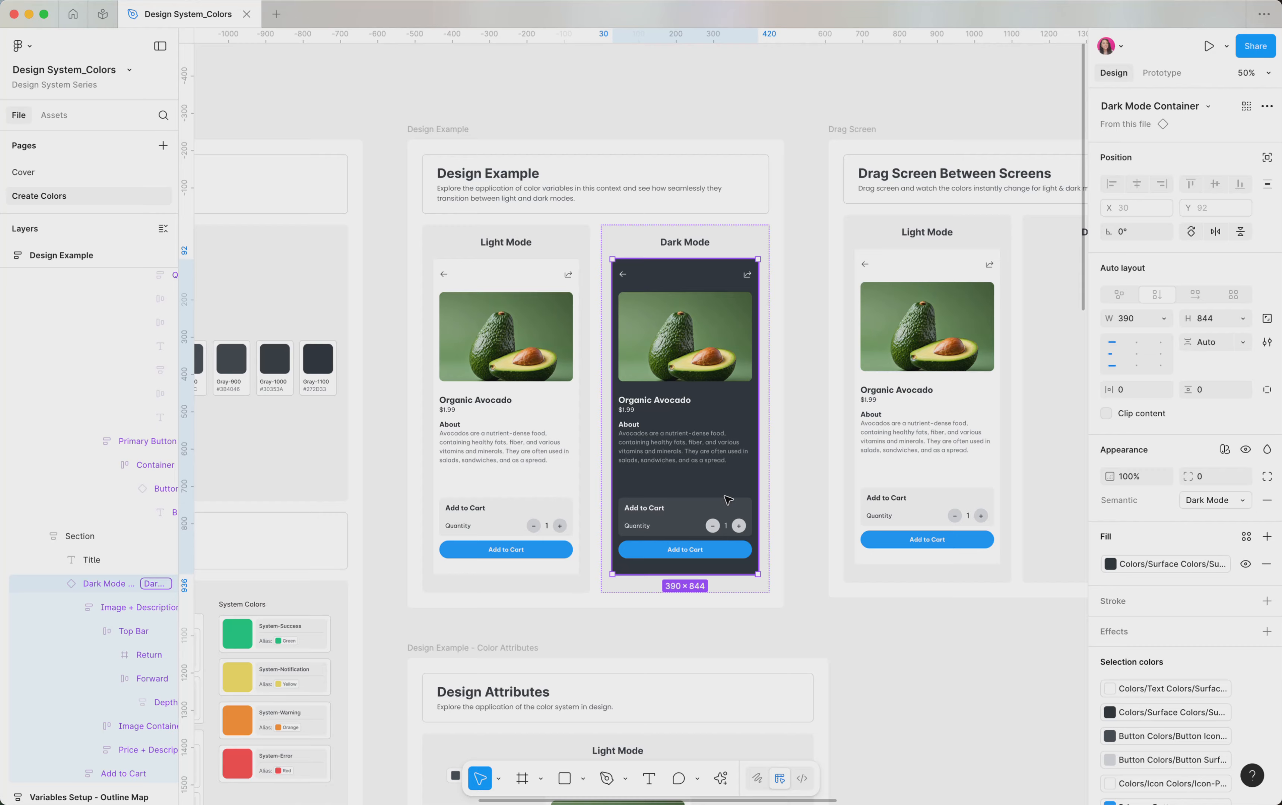
scroll(728, 499, down, 2)
scroll(729, 499, right, 6)
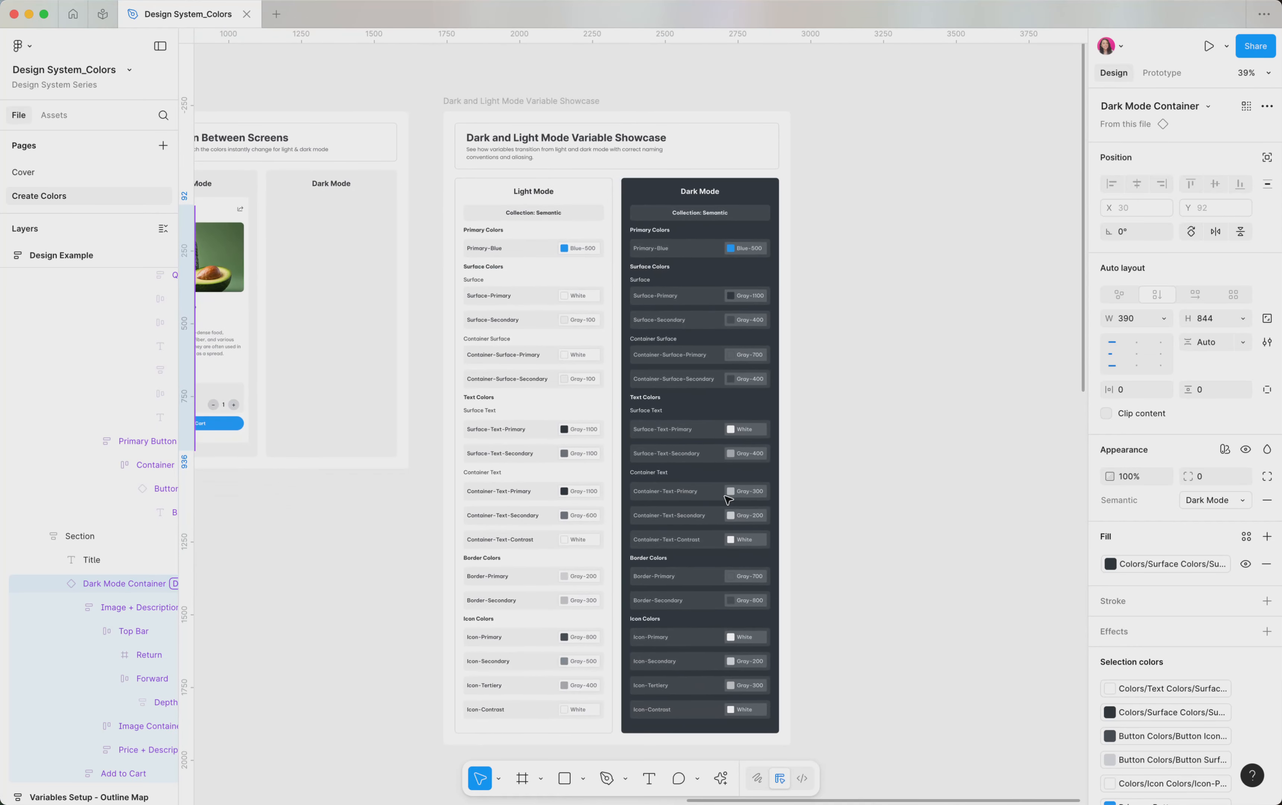
click(510, 102)
scroll(559, 250, up, 3)
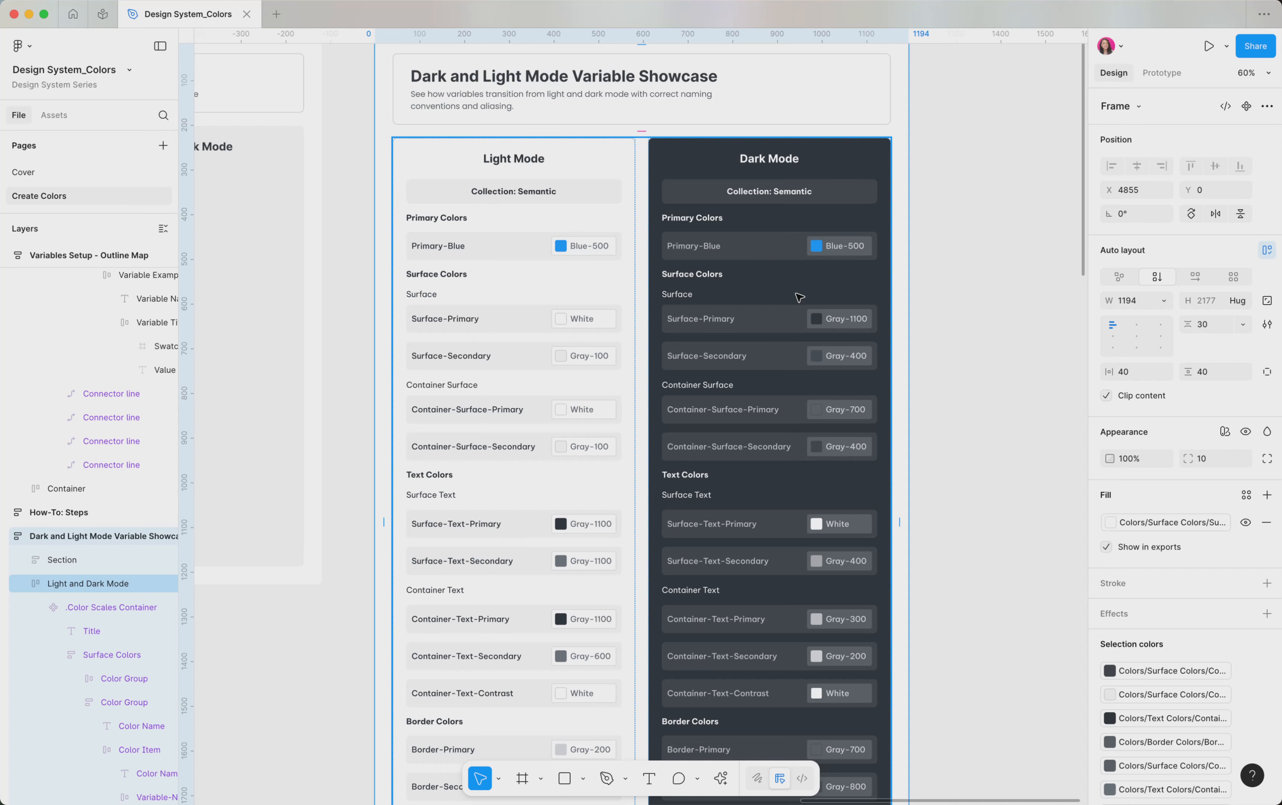
Step: Select the Light Mode column and its Dark Mode counterpart in the Variable Showcase to compare their semantic color aliases
scroll(800, 297, down, 2)
double_click(626, 297)
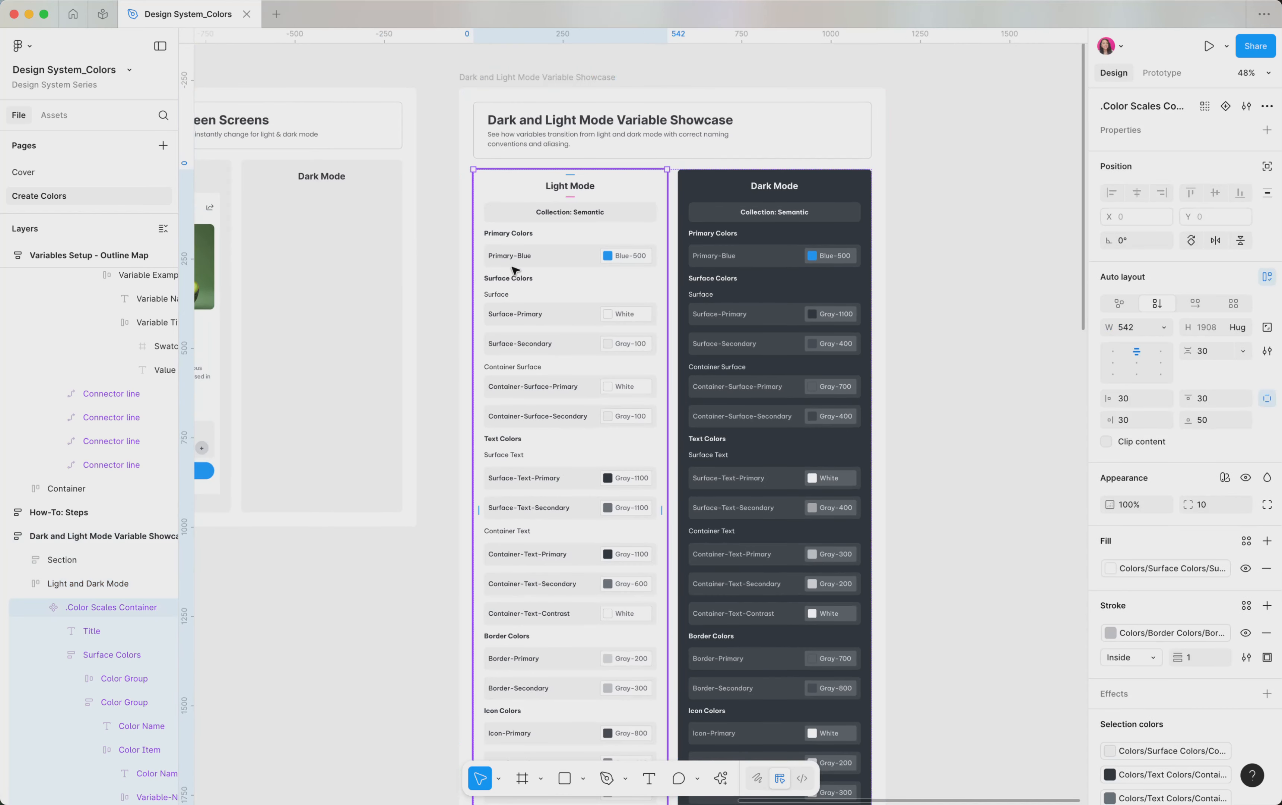
scroll(603, 386, right, 1)
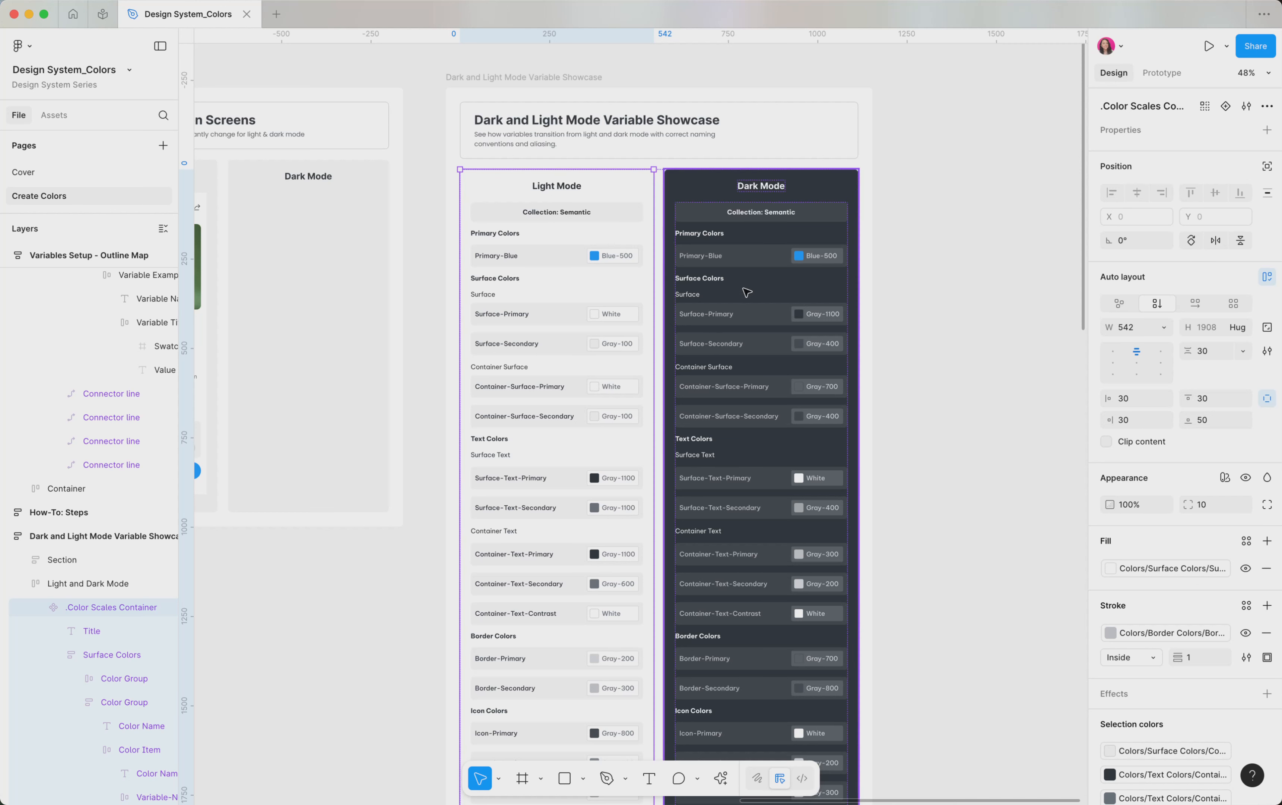
click(688, 196)
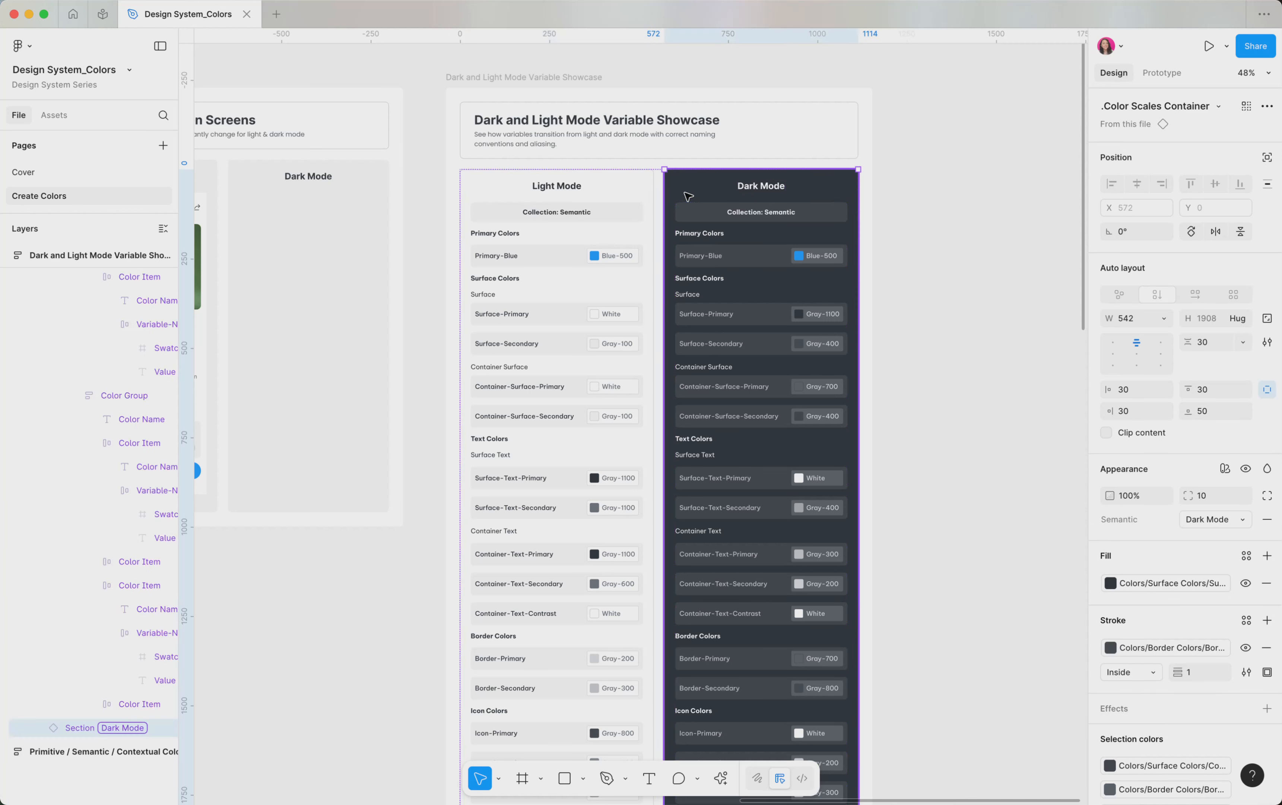